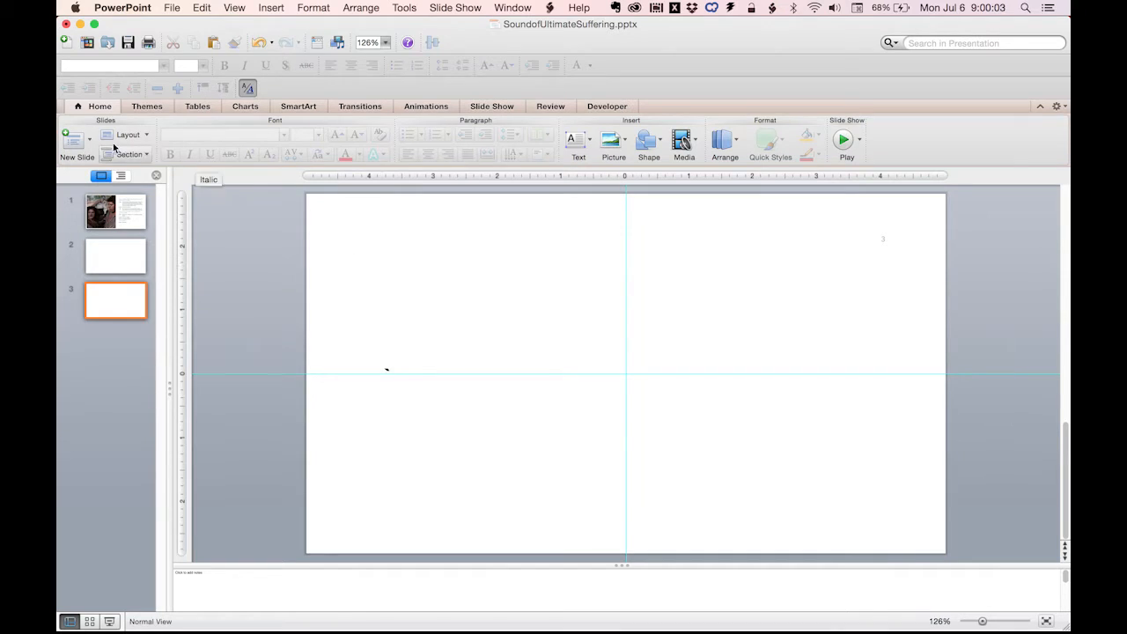
Add a new slide with the Custom Layout after slide 3, at the end of the presentation.
click(111, 340)
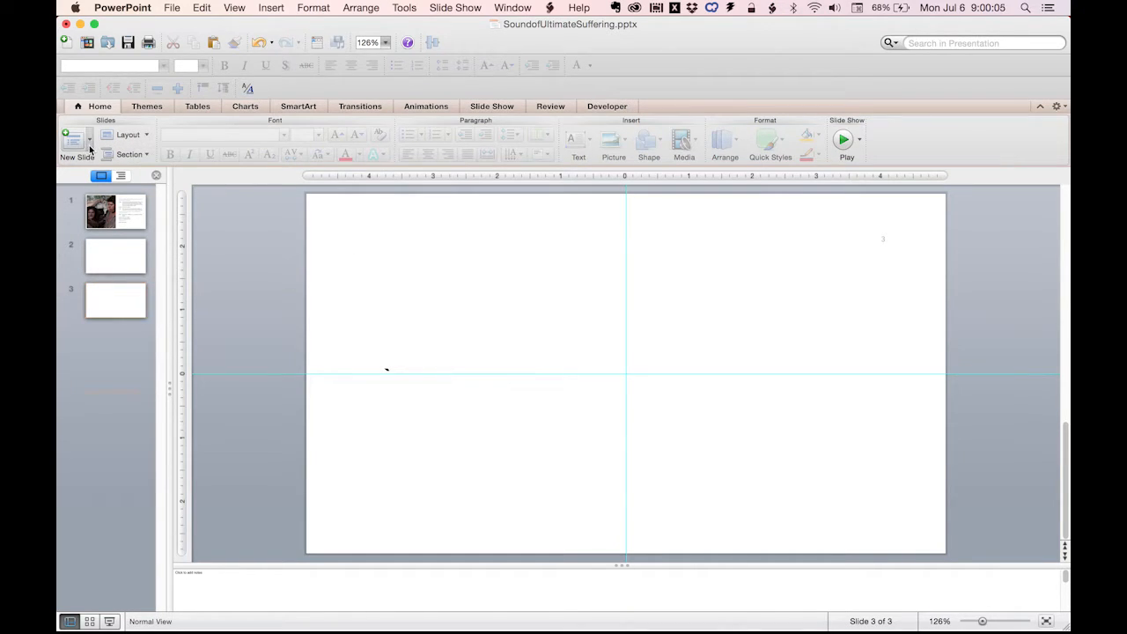
click(89, 139)
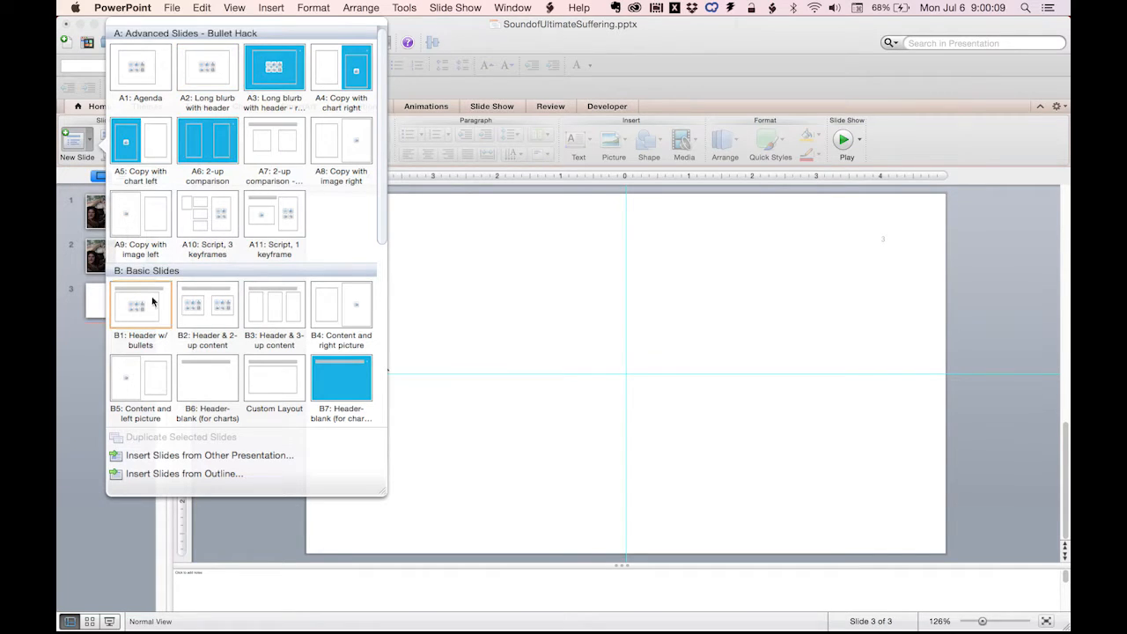
click(268, 385)
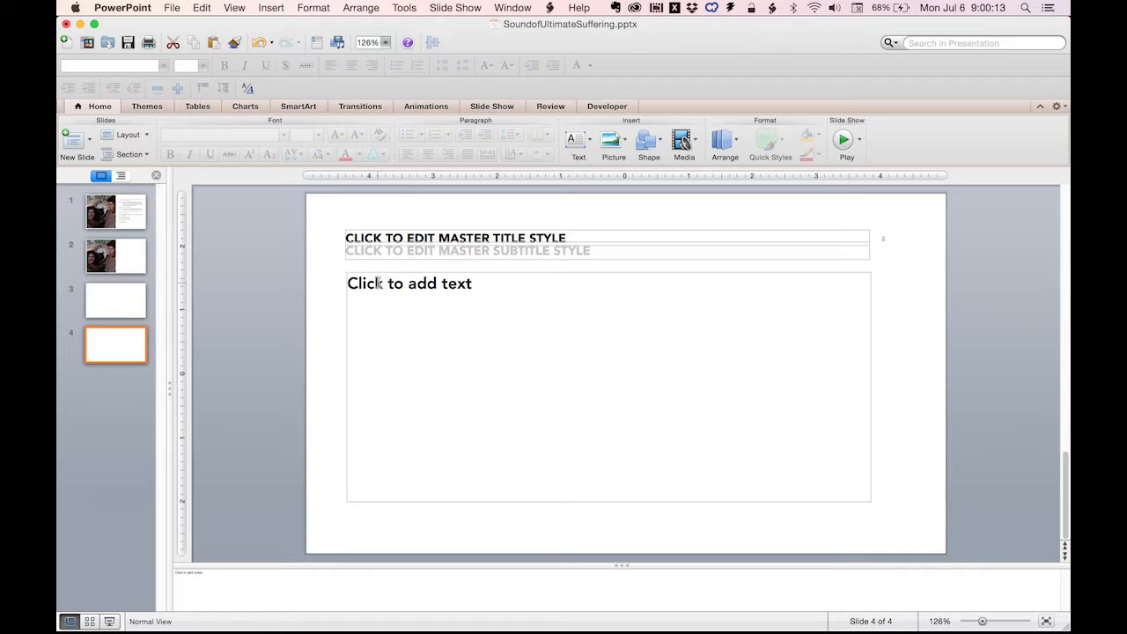
Enter "Here is my paragraph header" and "Here is my body copy." as two separate lines in the new slide's body placeholder.
click(364, 283)
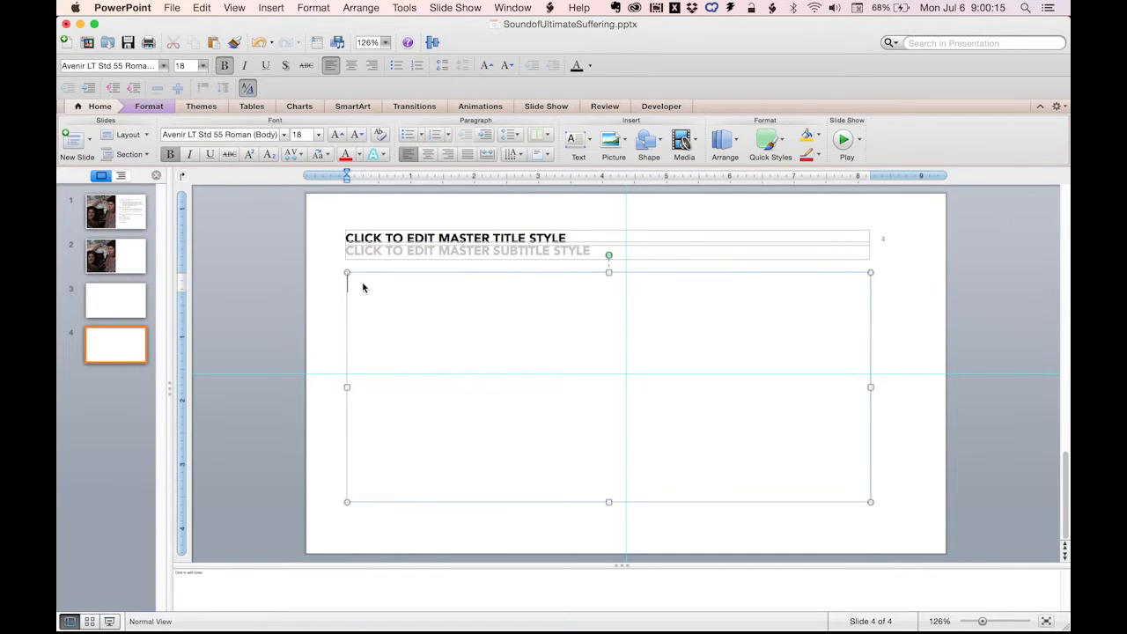
text(Here is my paragra)
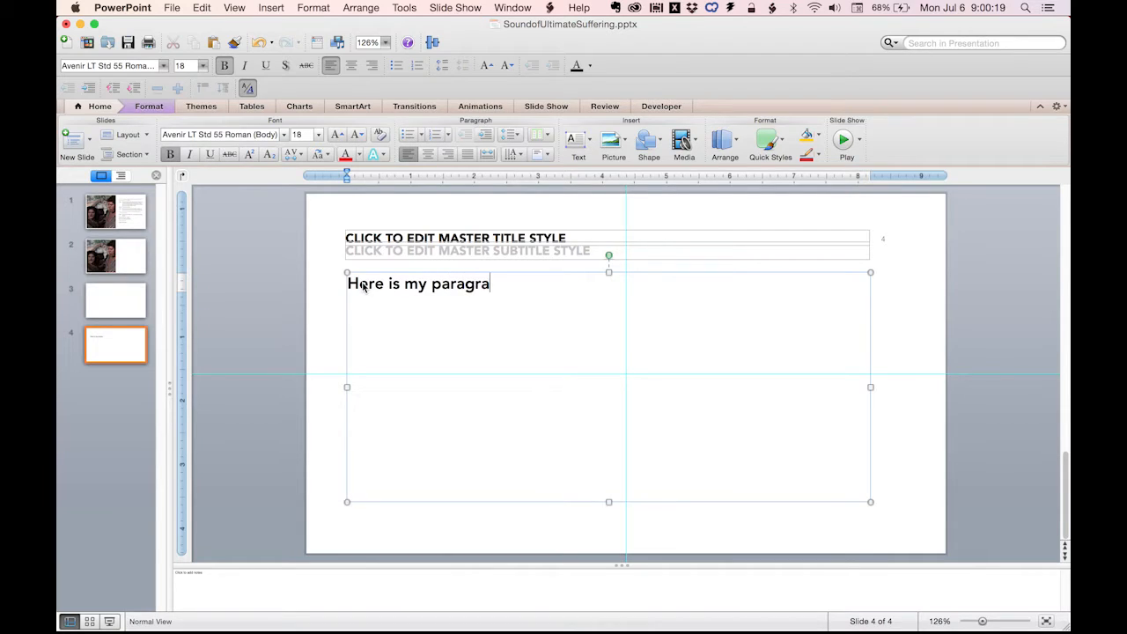
text(ph)
text( header)
key(BackSpace)
text(ader)
key(Return)
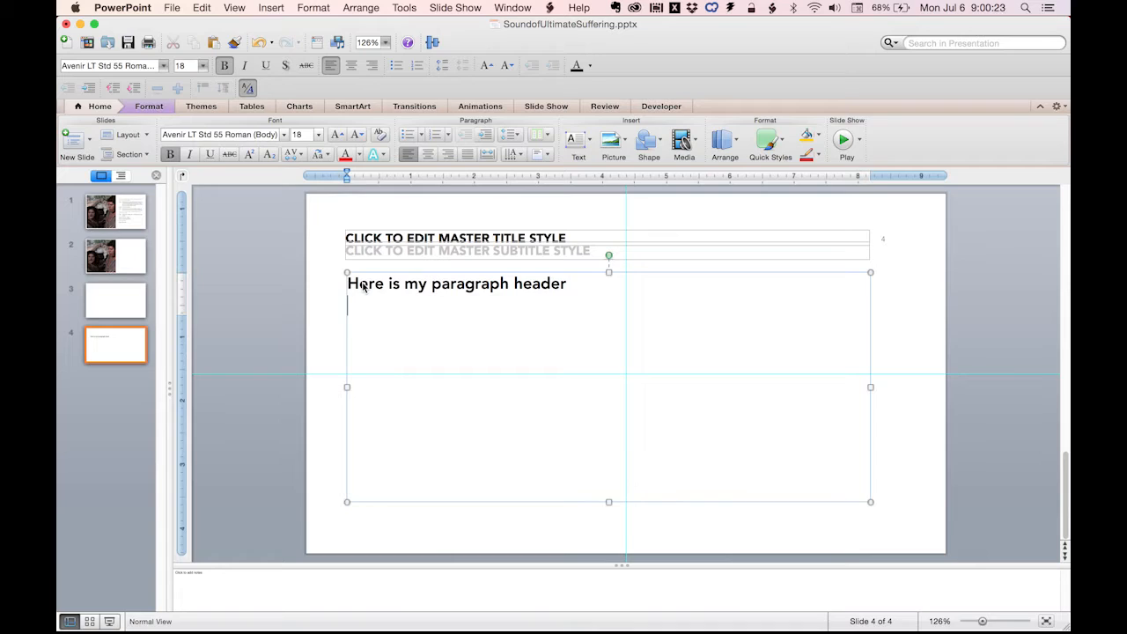
text(Here is my body copy.)
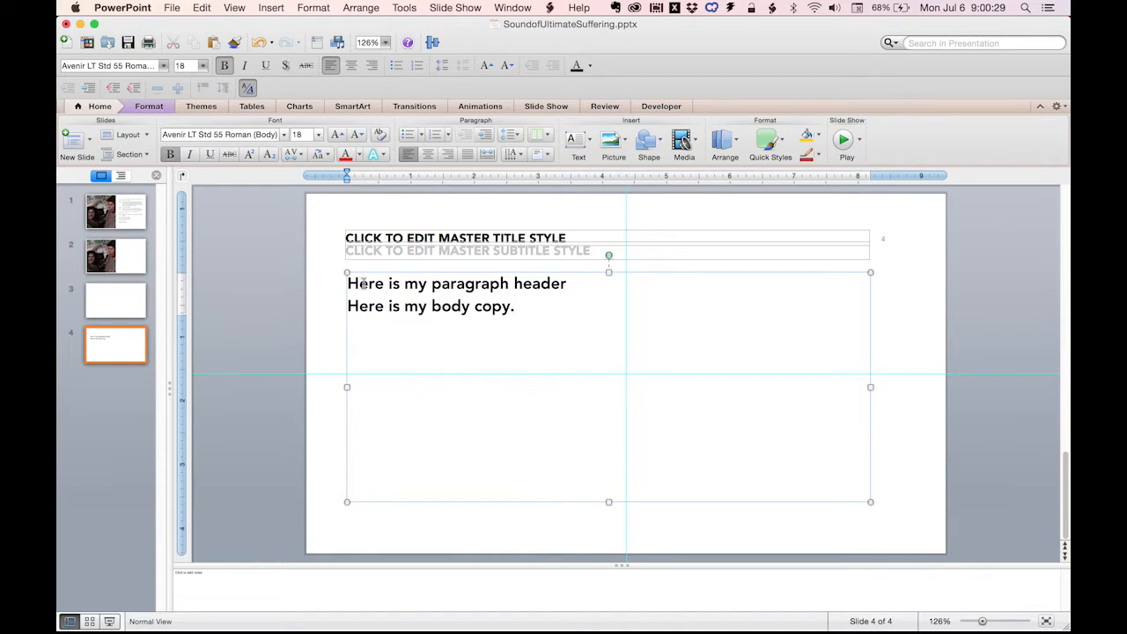
Increase the indent level of the "Here is my body copy." line by one to apply the body text style.
drag(548, 308, 327, 327)
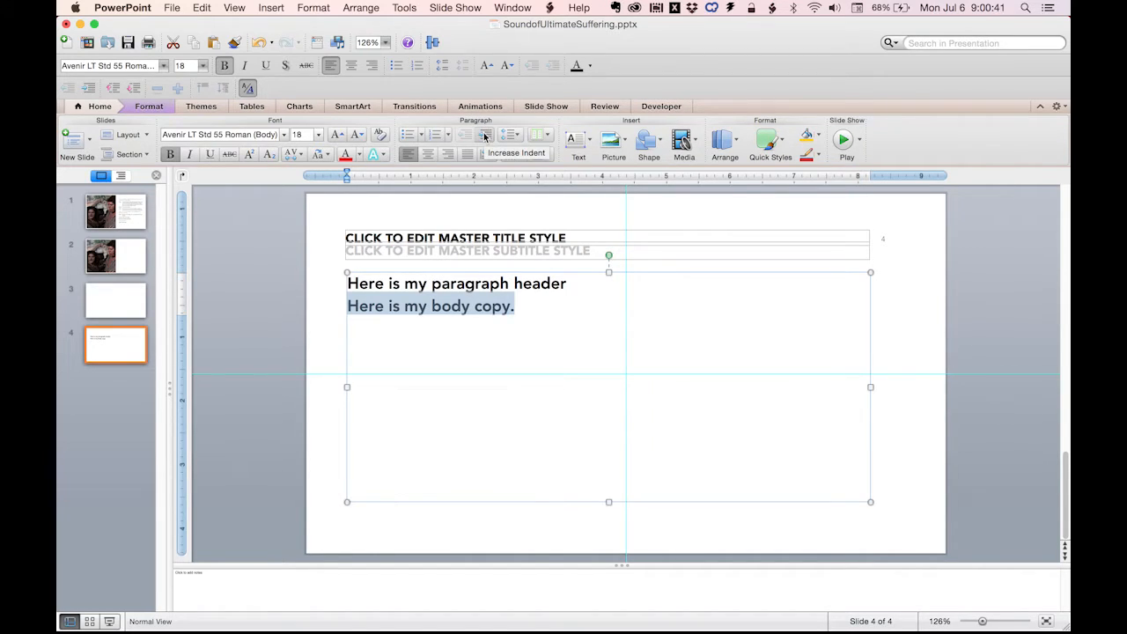
key(super+b)
drag(482, 297, 482, 291)
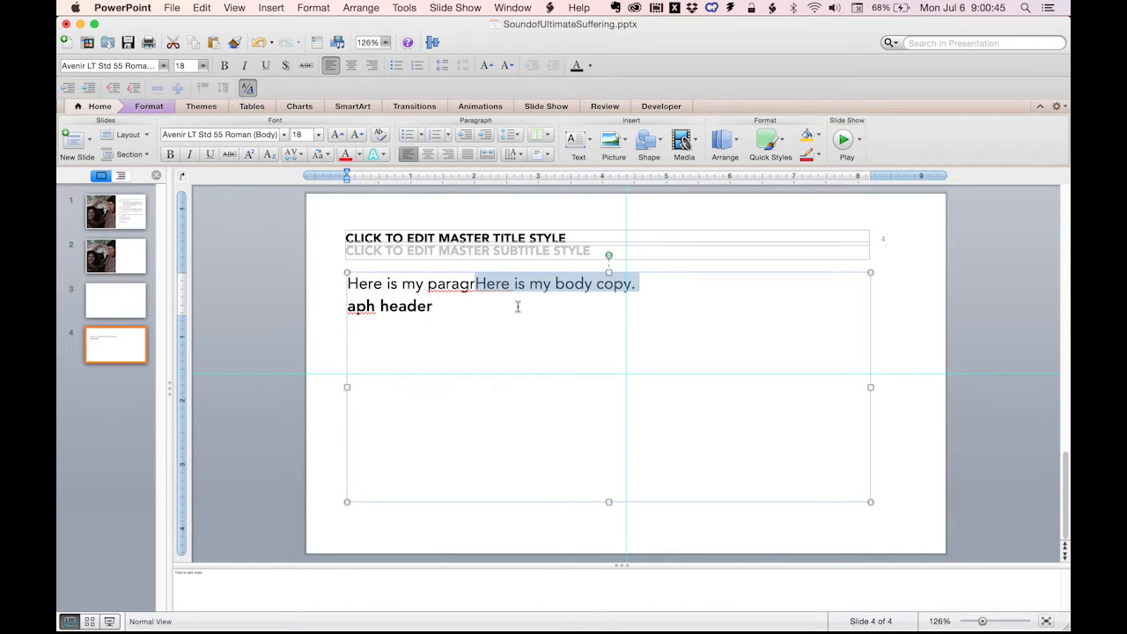
key(super+z)
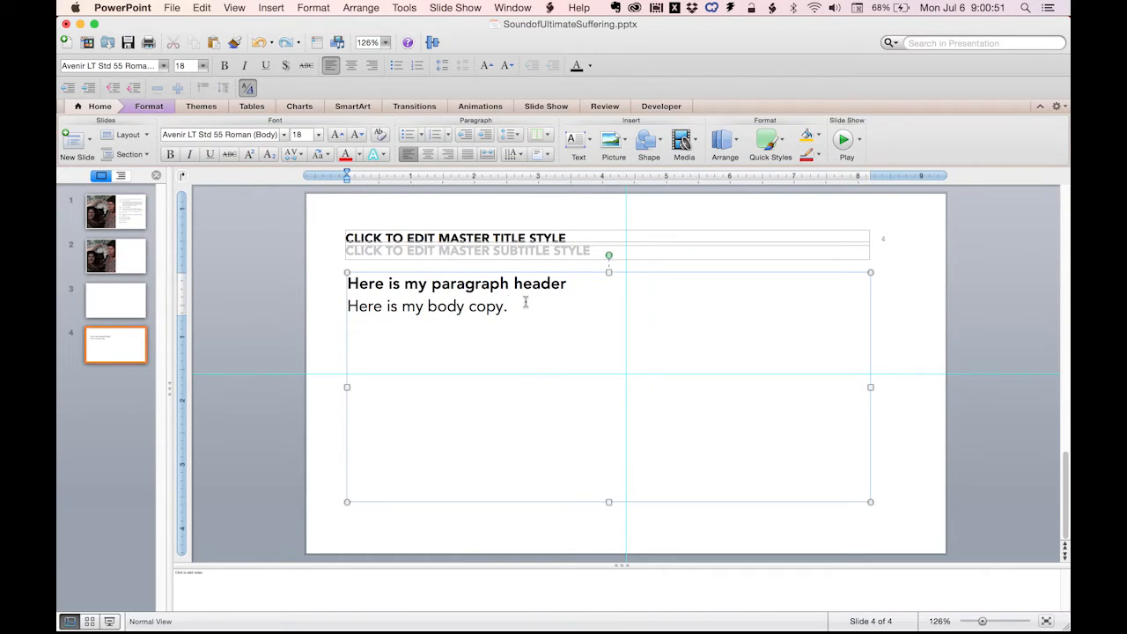
Add two more lines below the body copy: "Here is my second paragraph header" and "Here is my second body copy.".
key(Return)
text(Here is my s)
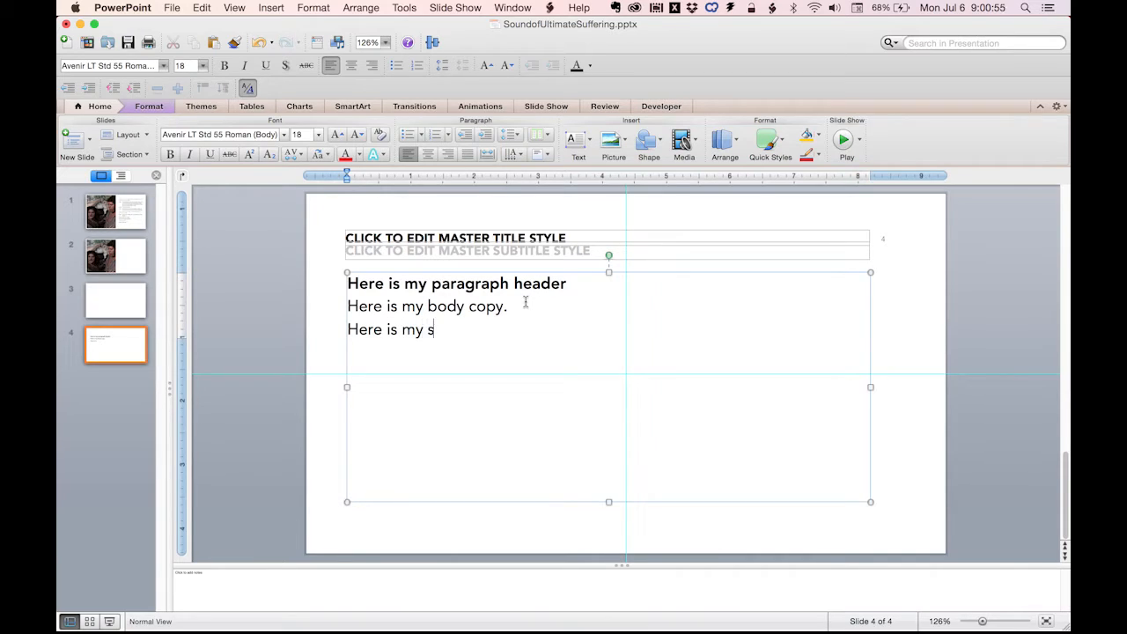
text(econd parag)
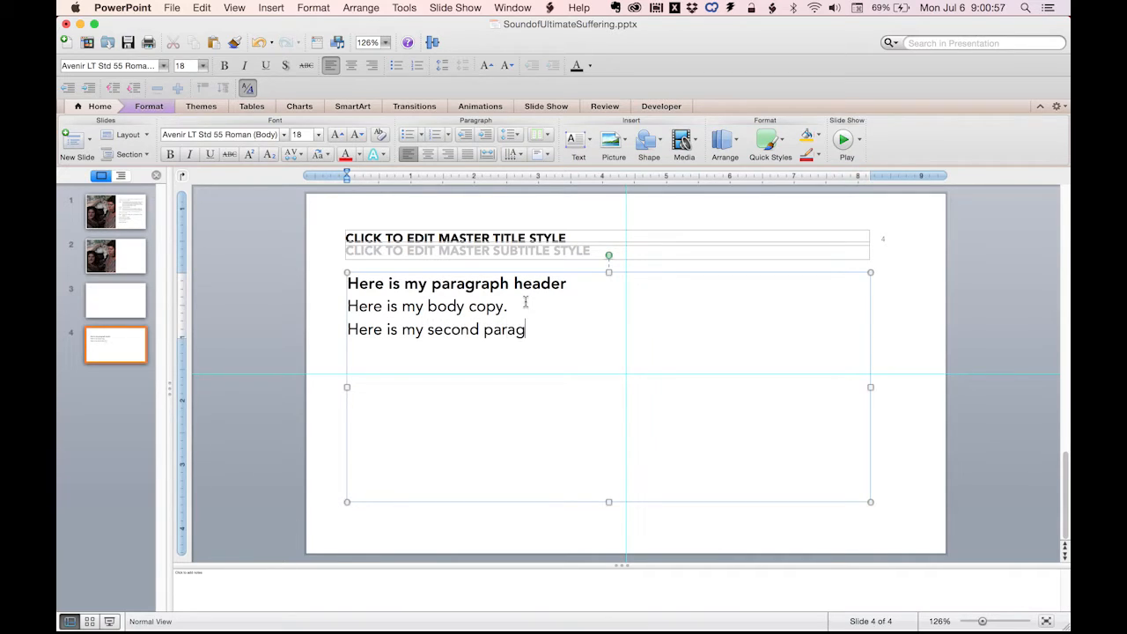
text(raph heade)
text(r)
key(Return)
text(Herei)
key(BackSpace)
text(is my )
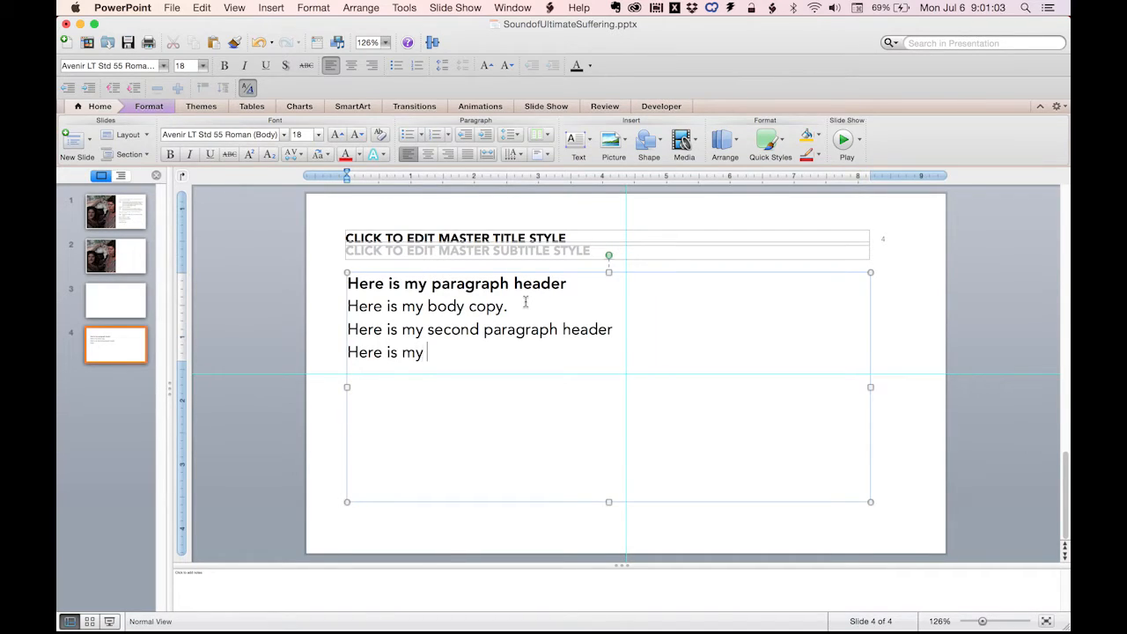
text(second body copy.)
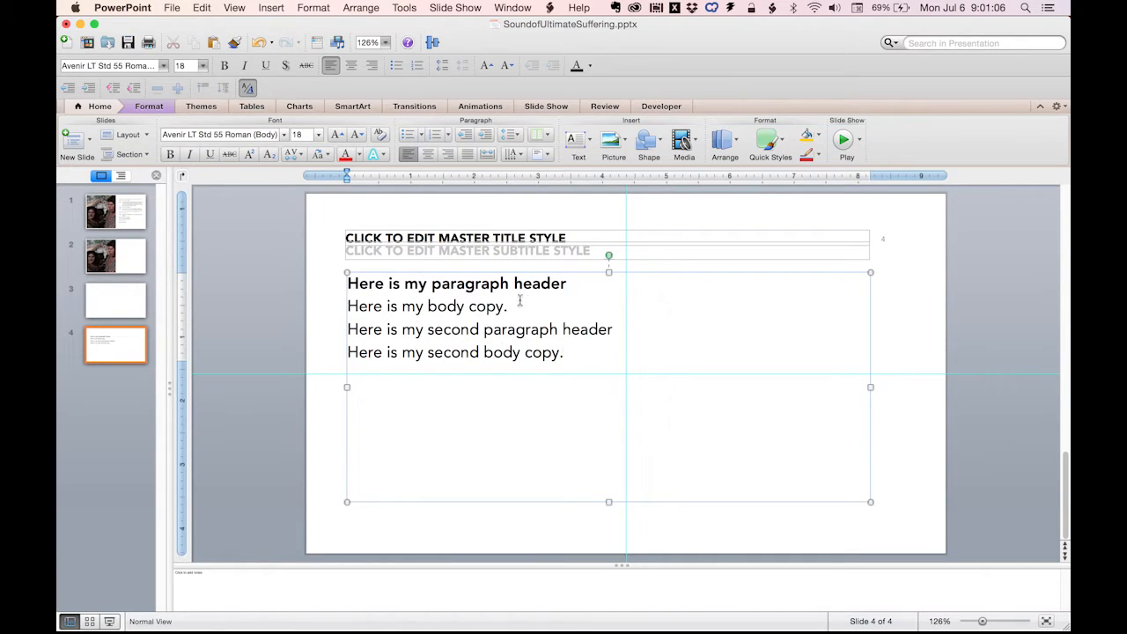
Decrease the indent level of the "Here is my second paragraph header" line to apply the bold header style.
double_click(568, 331)
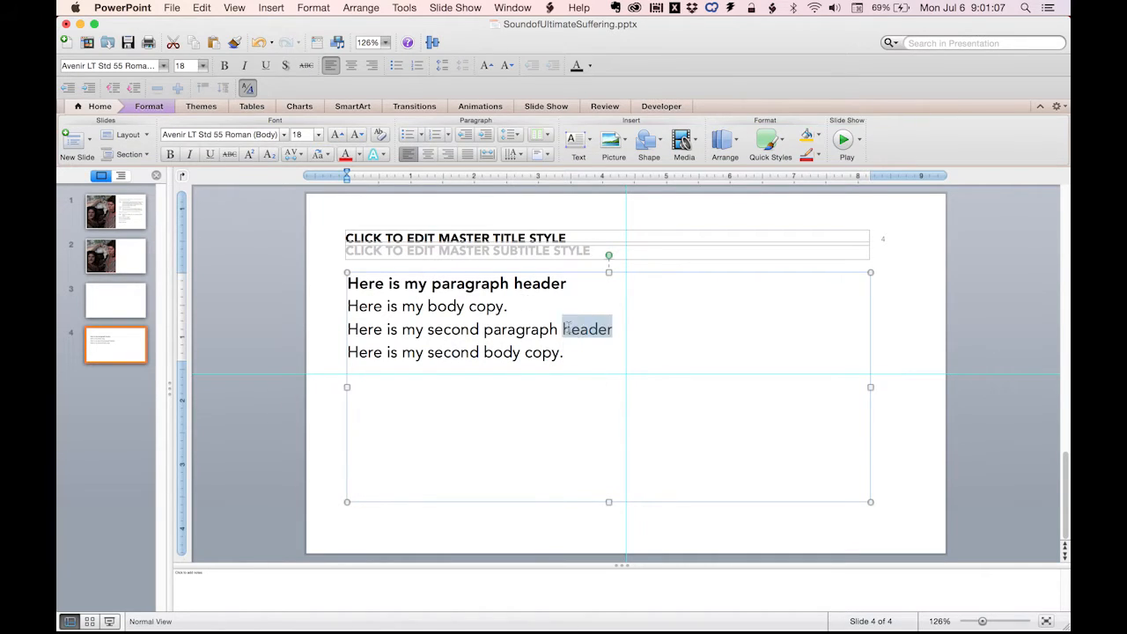
triple_click(551, 330)
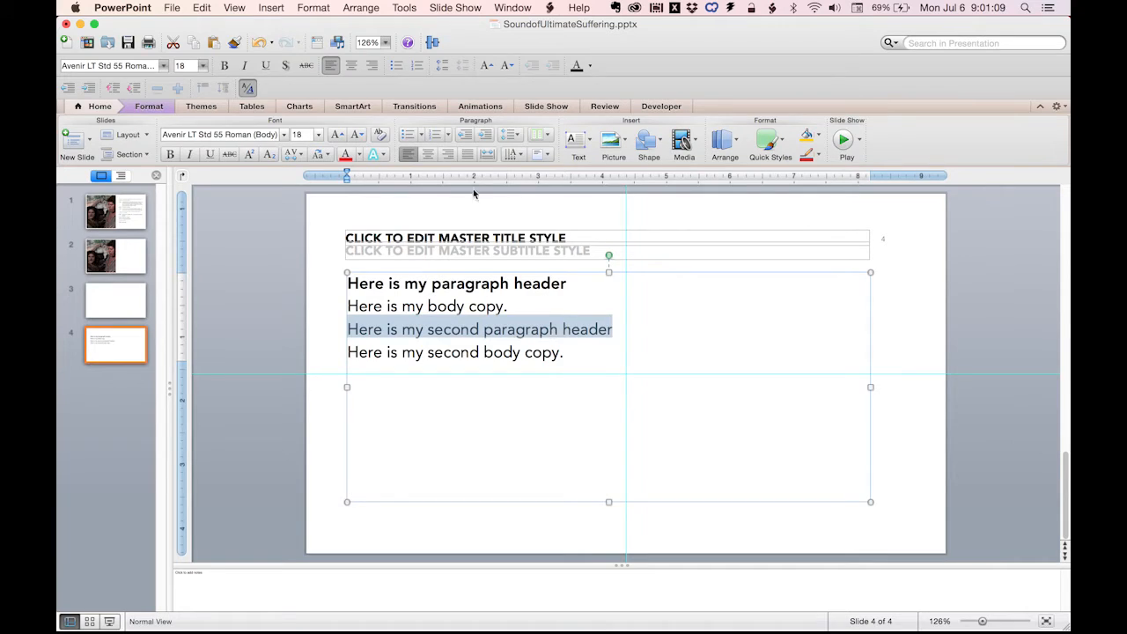
key(super+b)
click(520, 352)
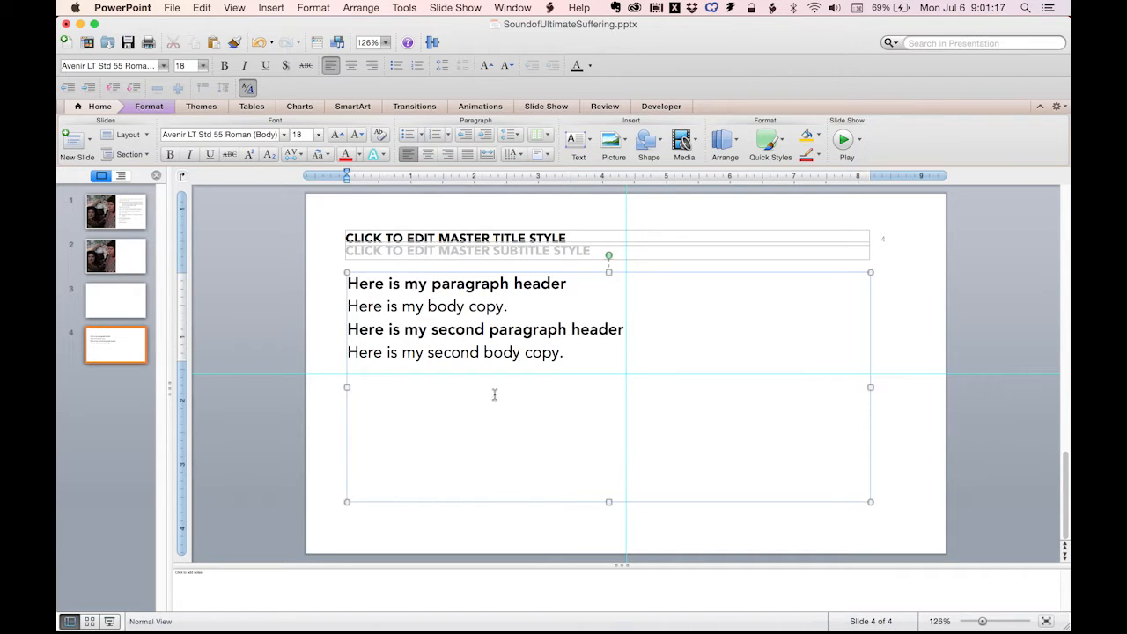
Insert a slide with one content placeholder after slide 3, paste the "Falling Down" passage into it and trim the trailing blank space.
click(122, 295)
click(449, 327)
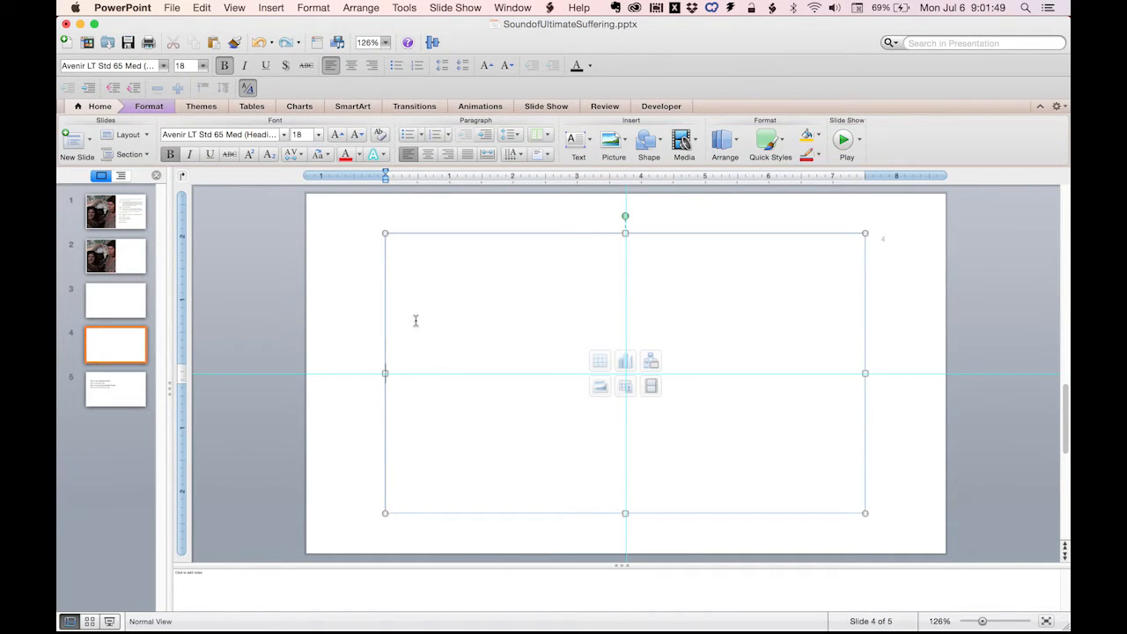
text(Falling Down  Down, down, down. There was nothing else to do, so Alice soon began talking again. 'Dinah'll miss me very much to-night, I should think!' (Dinah was the cat.) 'I hope they'll remember her saucer of milk at tea-time. Dinah my dear! I wish you were down here with me! ... She felt that she was dozing off, and had just begun to dream that she was walking hand in hand with Dinah, and saying to her very earnestly, 'Now, Dinah, tell me the truth: did you ever eat a bat?' when suddenly, thump! thump! down she came upon a heap of sticks and dry leaves, and the fall was over.)
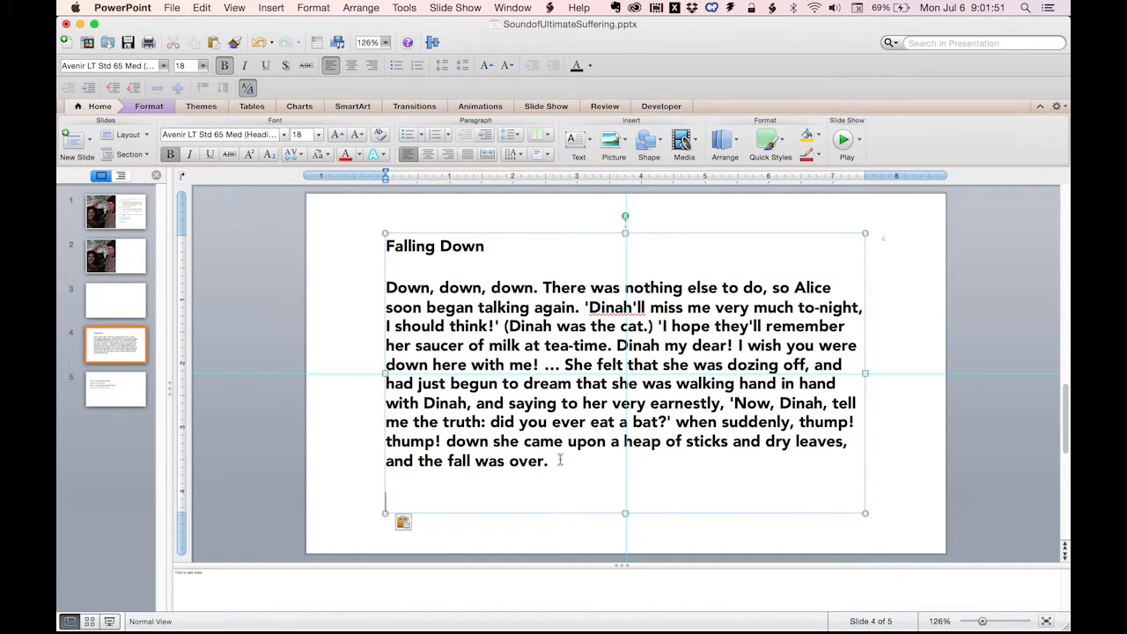
key(BackSpace)
Increase the indent level of the paragraph under the "Falling Down" heading and preview the slide in a slide show.
drag(560, 480, 386, 310)
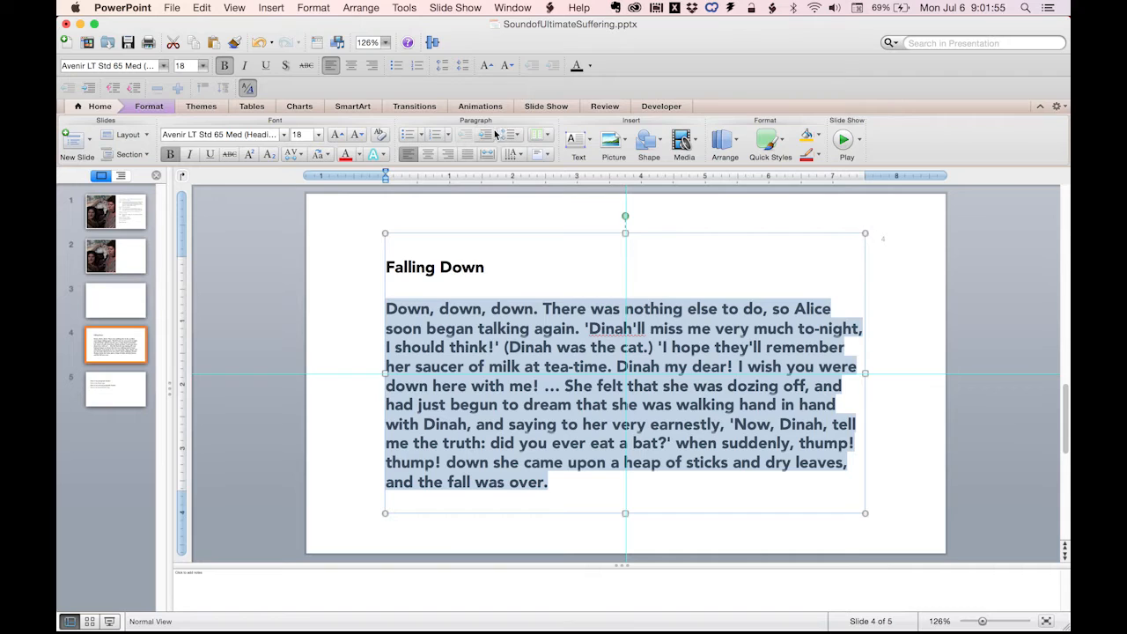
key(super+b)
click(331, 296)
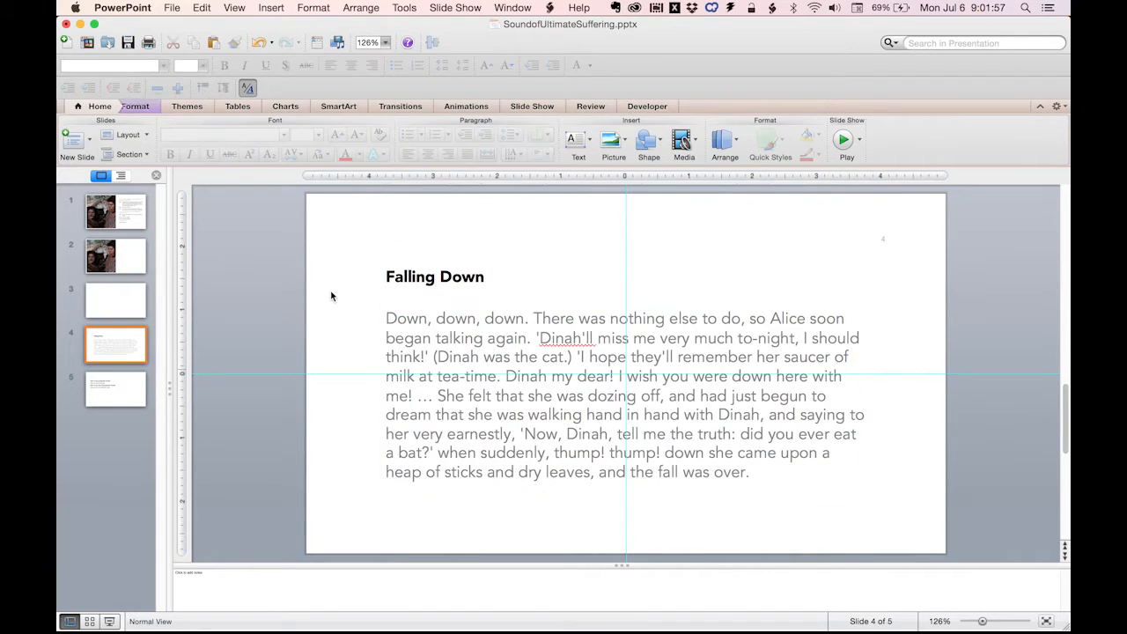
click(842, 139)
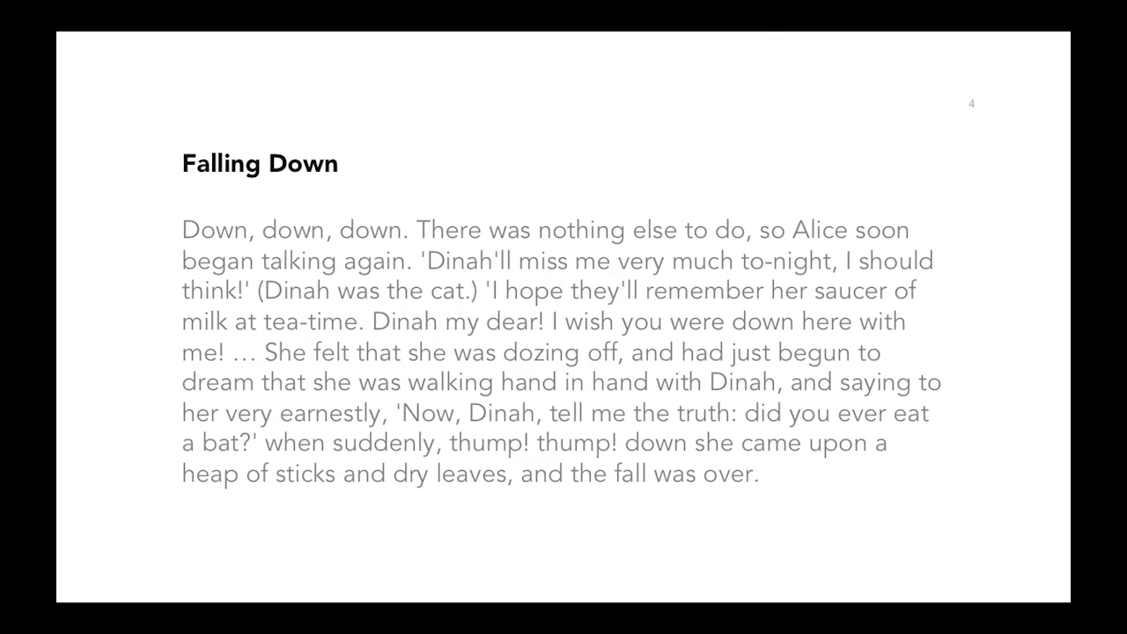
key(Escape)
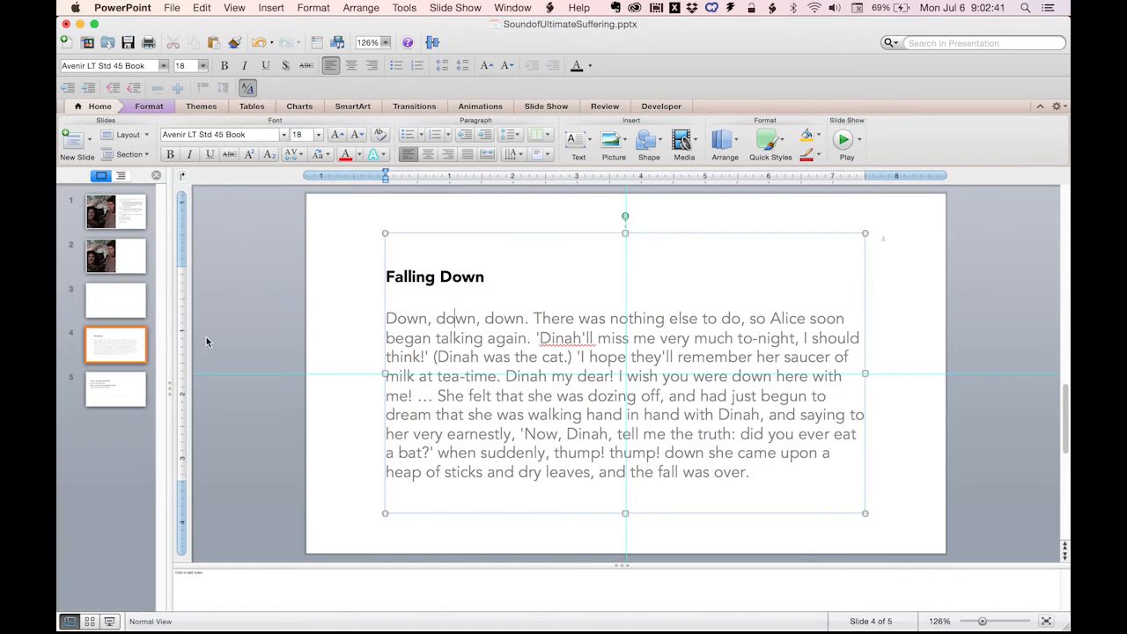
Add a "B1: Header w/ bullets" slide after slide 4 and paste the "Falling Down" passage into its bullet placeholder.
click(92, 146)
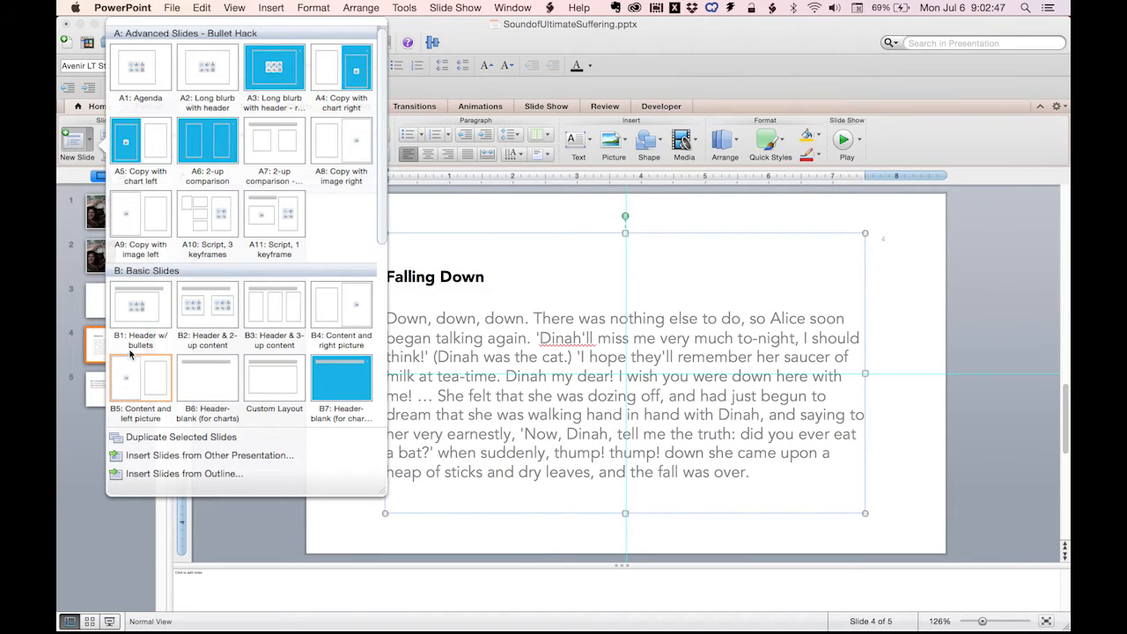
click(145, 310)
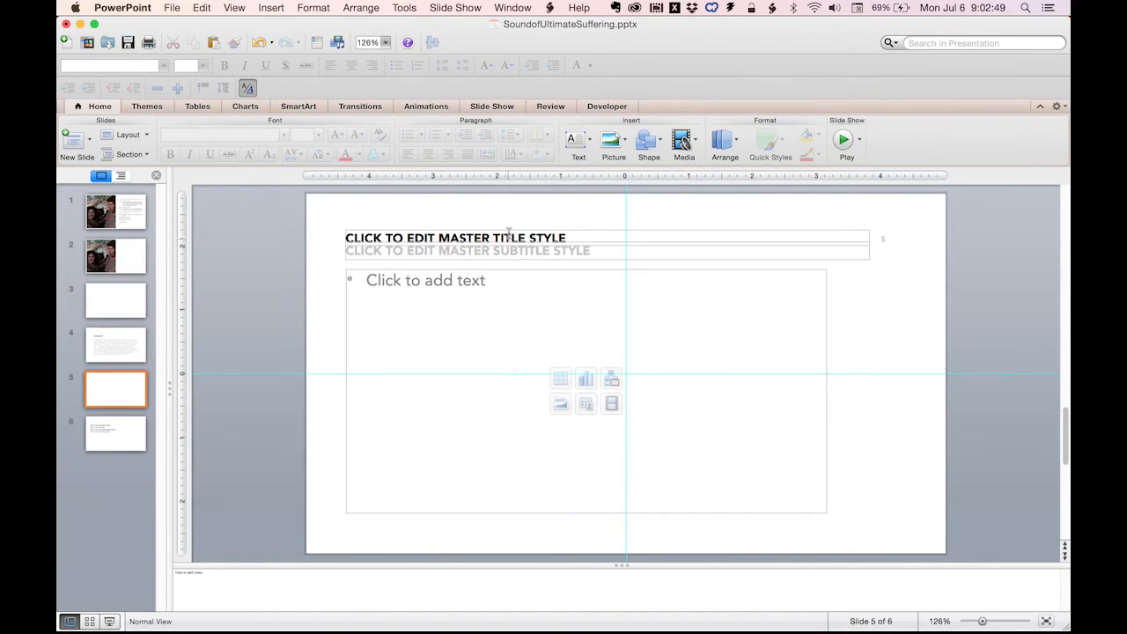
click(521, 234)
click(481, 290)
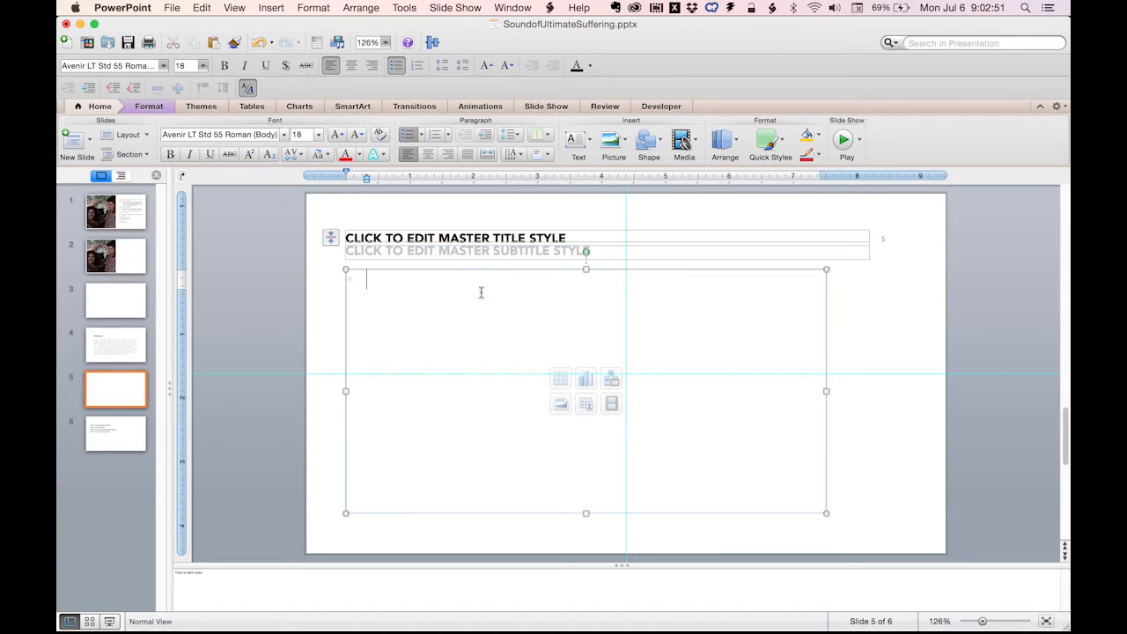
text(Falling Down  Down, down, down. There was nothing else to do, so Alice soon began talking again. 'Dinah'll miss me very much to-night, I should think!' (Dinah was the cat.) 'I hope they'll remember her saucer of milk at tea-time. Dinah my dear! I wish you were down here with me! … She felt that she was dozing off, and had just begun to dream that she was walking hand in hand with Dinah, and saying to her very earnestly, 'Now, Dinah, tell me the truth: did you ever eat a bat?' when suddenly, thump! thump! down she came upon a heap of sticks and dry leaves, and the fall was over.)
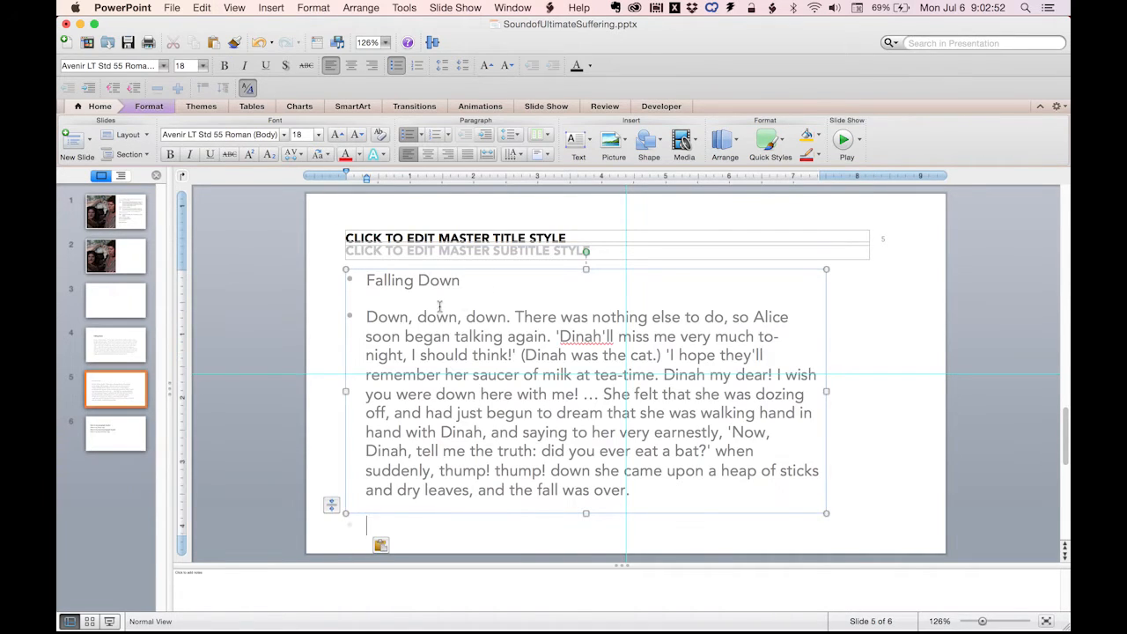
Enter "FALLING DOWN" as the title of slide 5 and delete the empty subtitle placeholder.
click(468, 240)
text(FALLING DOWN)
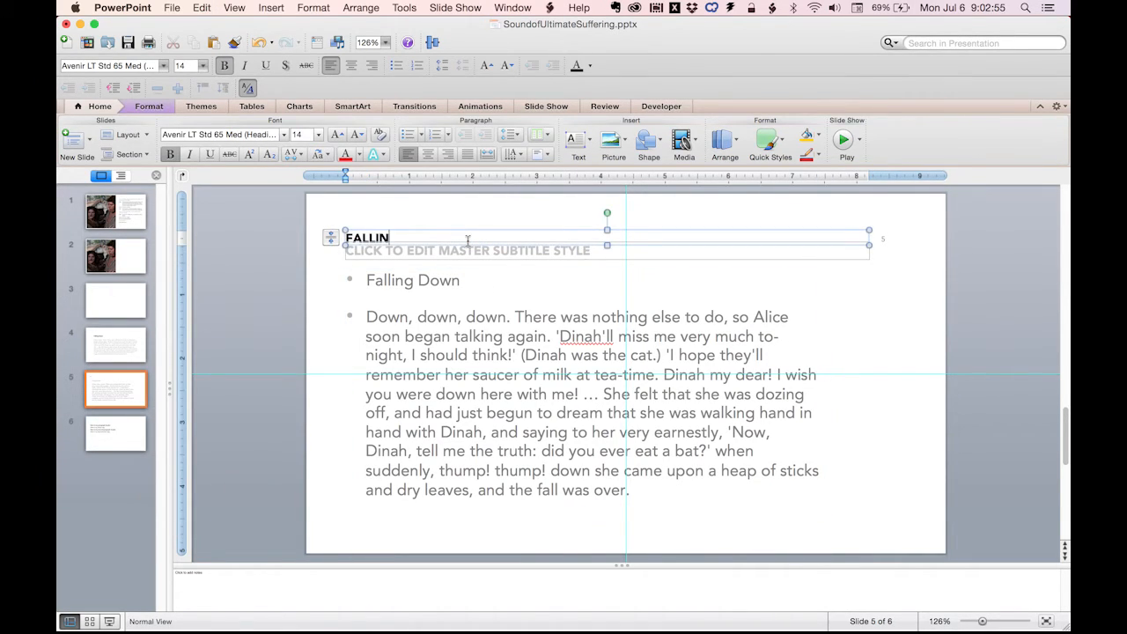
click(495, 277)
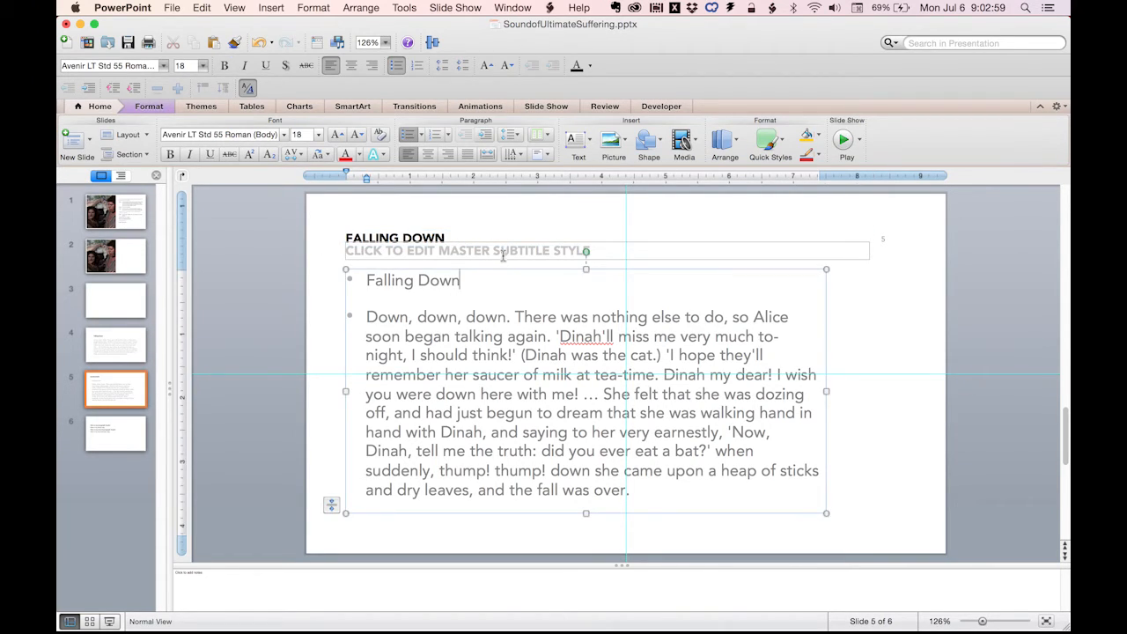
click(503, 257)
click(453, 261)
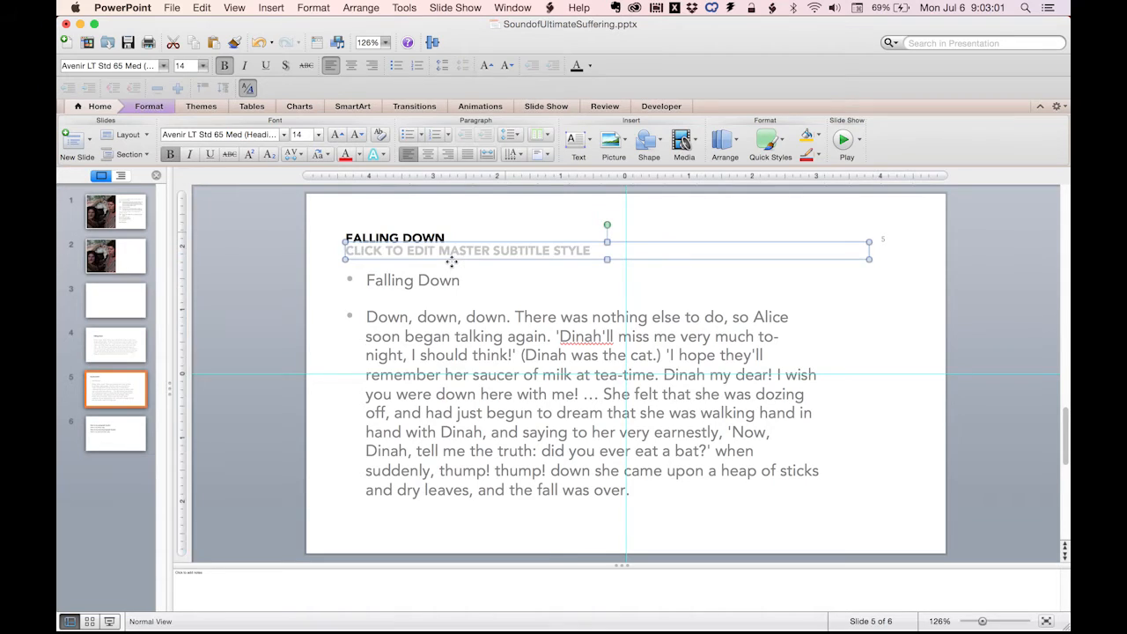
key(Delete)
Delete the duplicate "Falling Down" line from slide 5's body text and turn off bullets for all the remaining text.
click(421, 280)
triple_click(421, 280)
key(Delete)
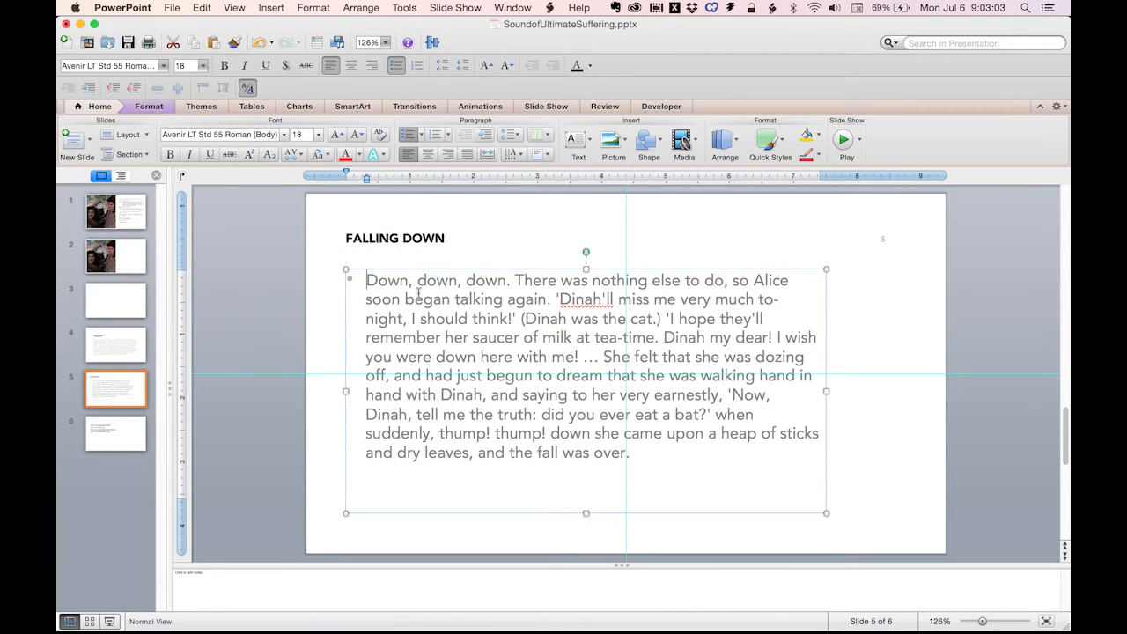
key(super+a)
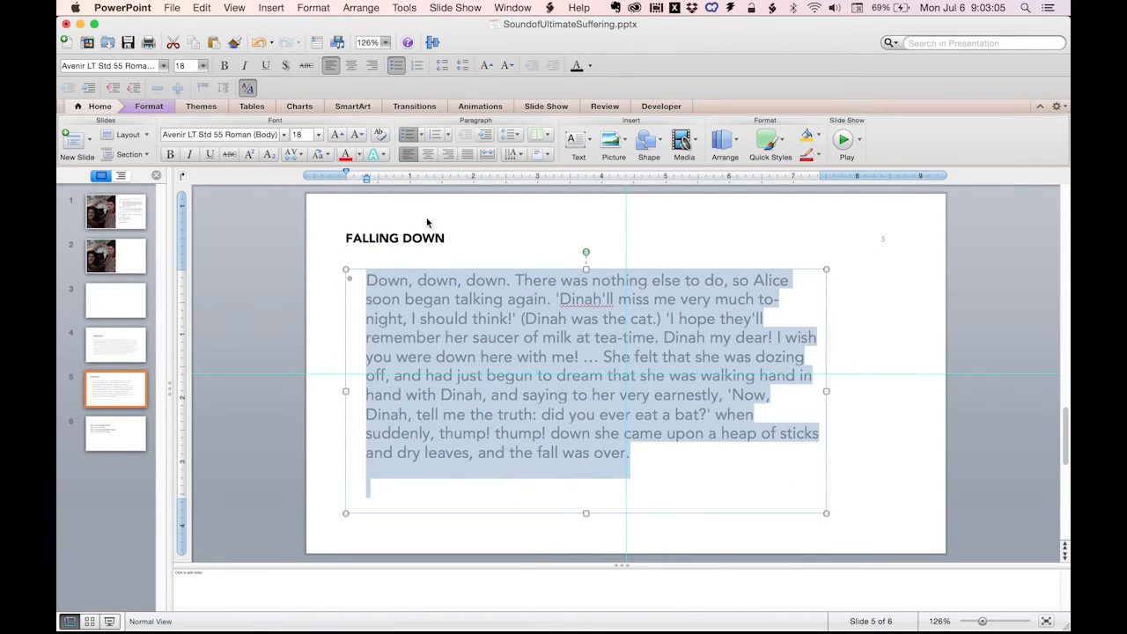
click(407, 134)
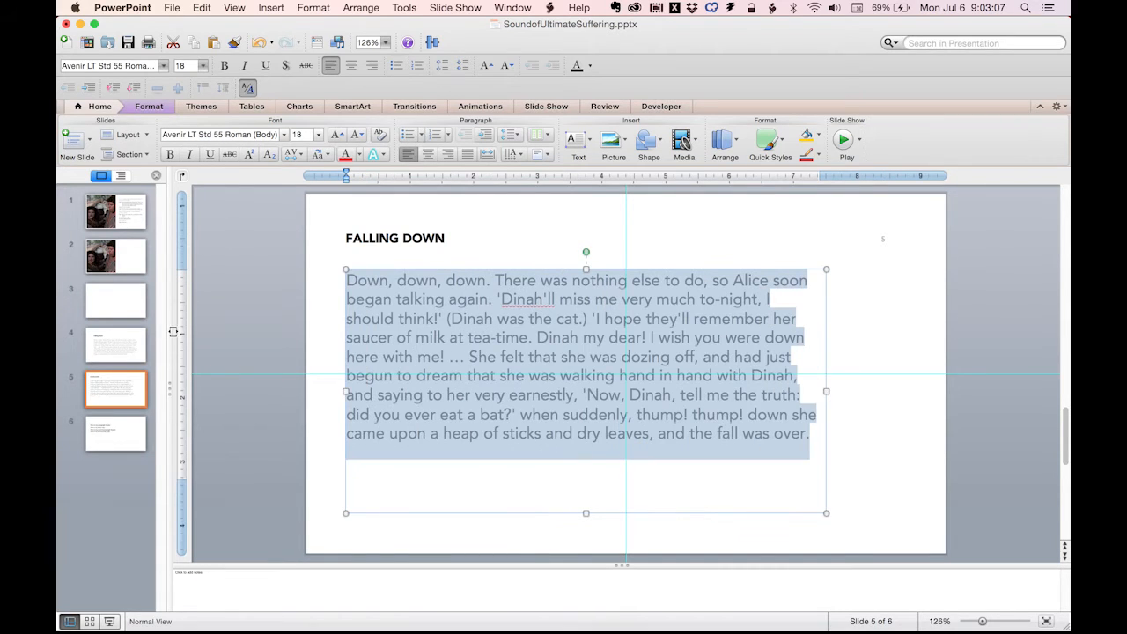
Play the slide show starting from slide 4.
click(97, 348)
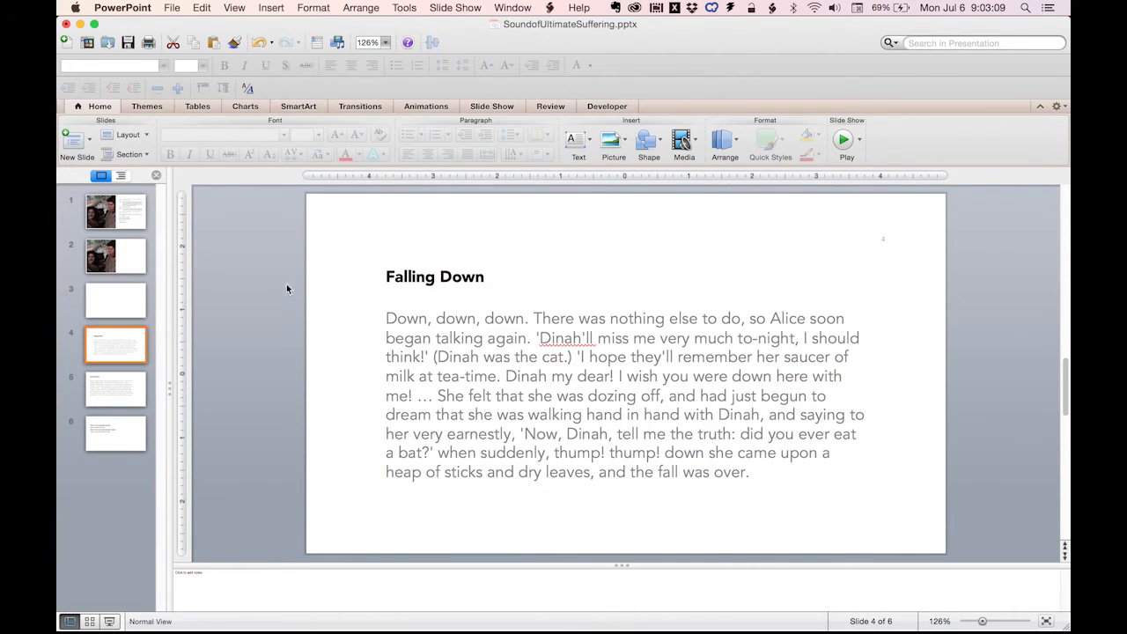
click(842, 143)
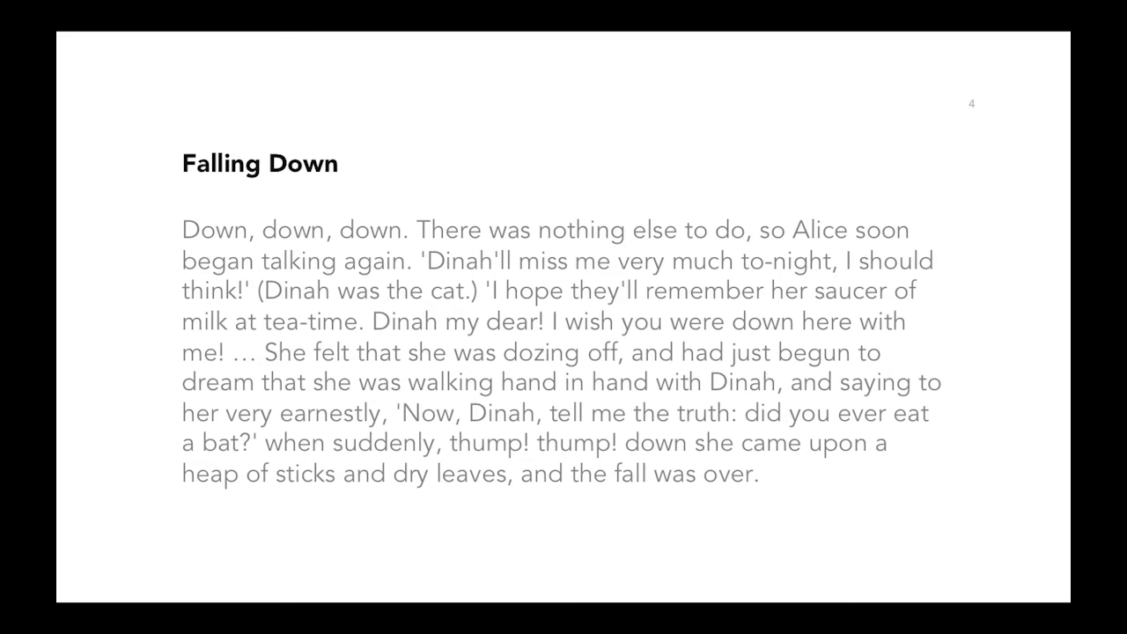
Compare the header placement and text layout of slides 4 and 5 in the slide show, and exit the show on slide 4.
key(Right)
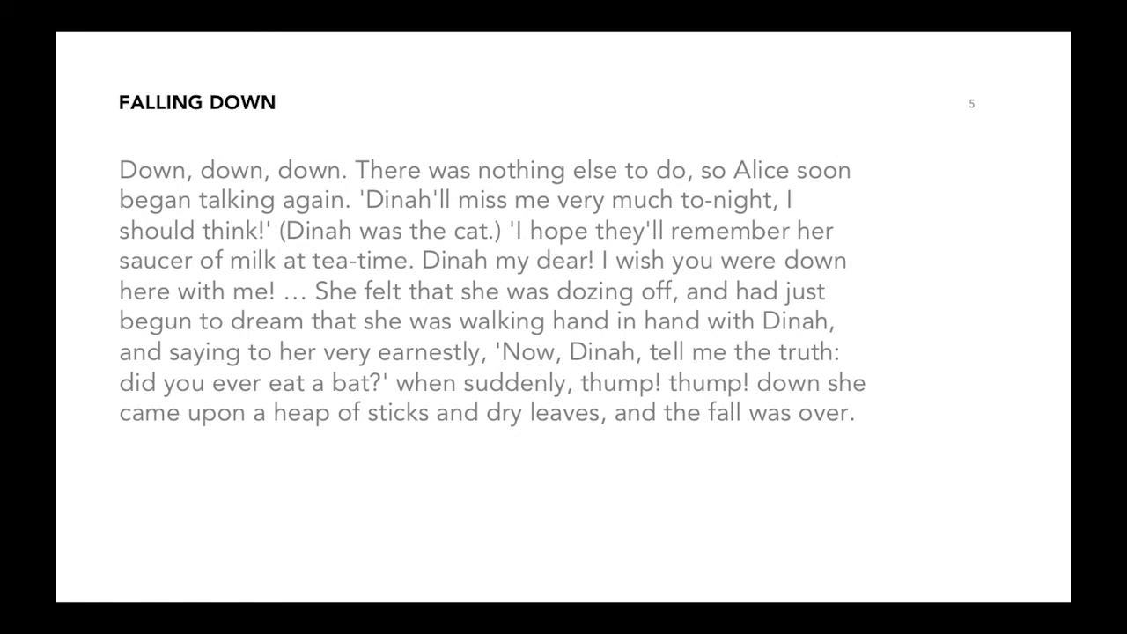
key(Left)
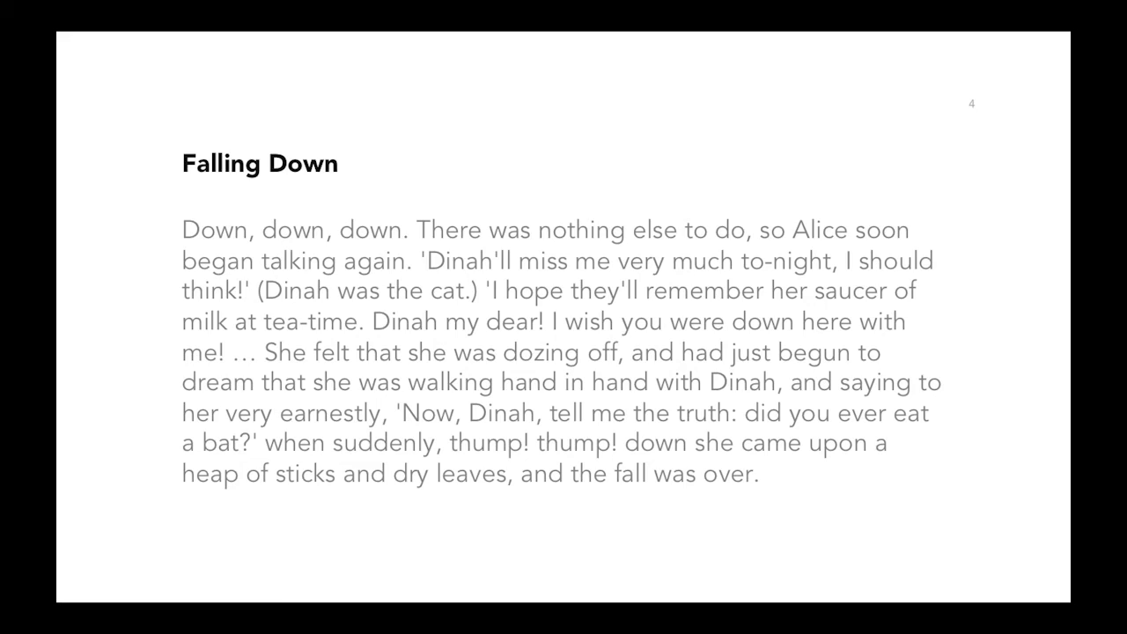
key(Escape)
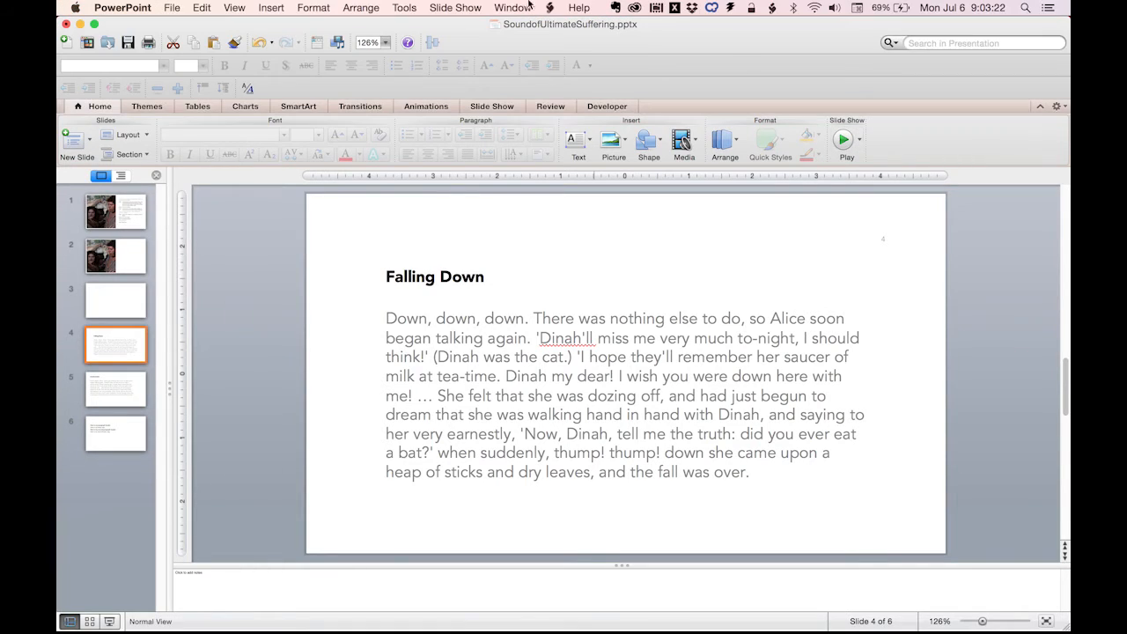
Copy the whole script text from slide 1 and paste it as unformatted text into slide 2's empty dialogue placeholder.
click(115, 215)
click(782, 292)
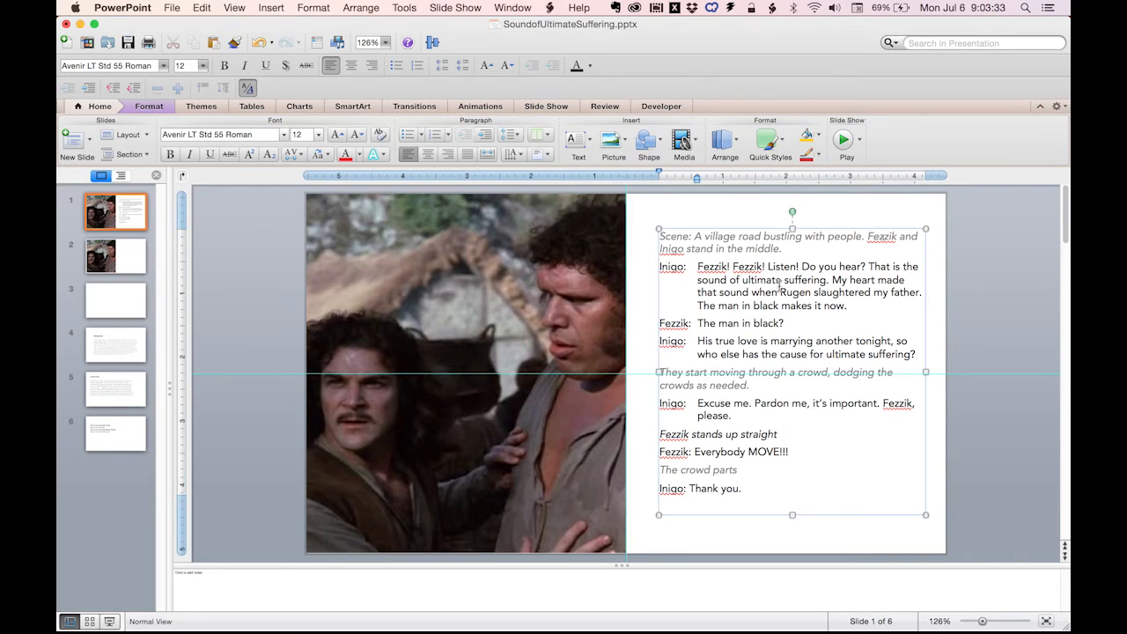
key(super+a)
key(super+c)
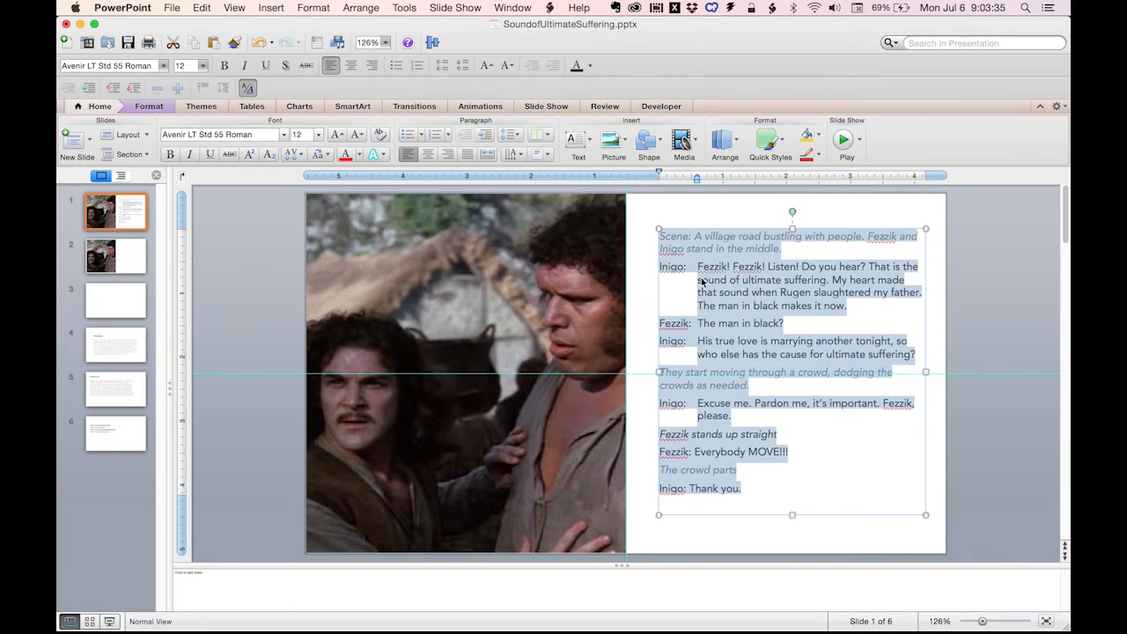
click(121, 254)
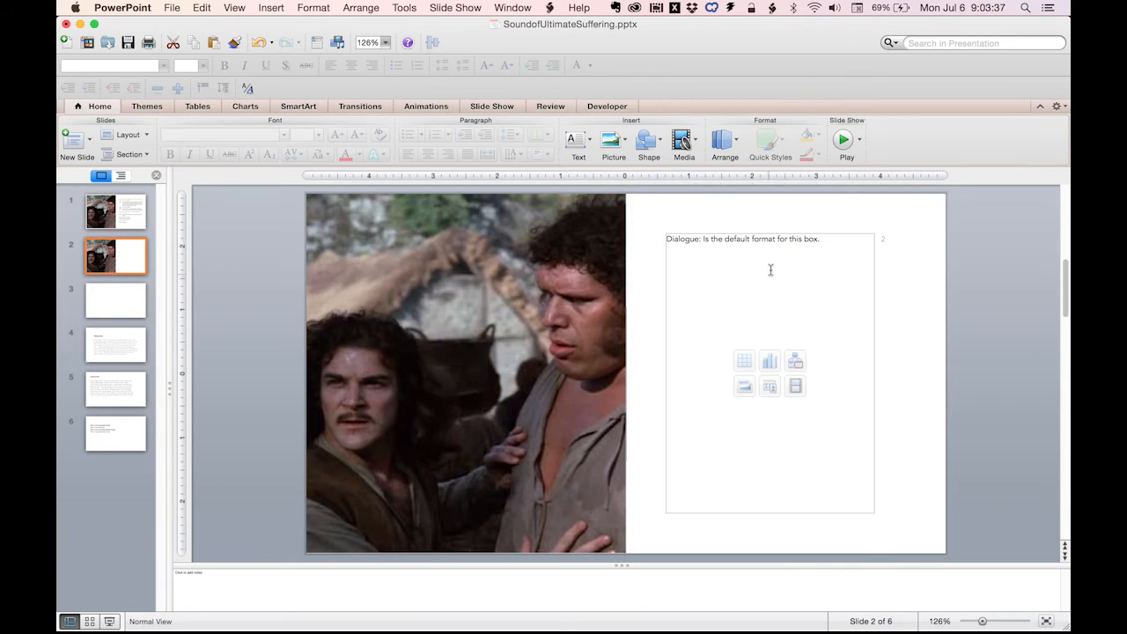
click(771, 271)
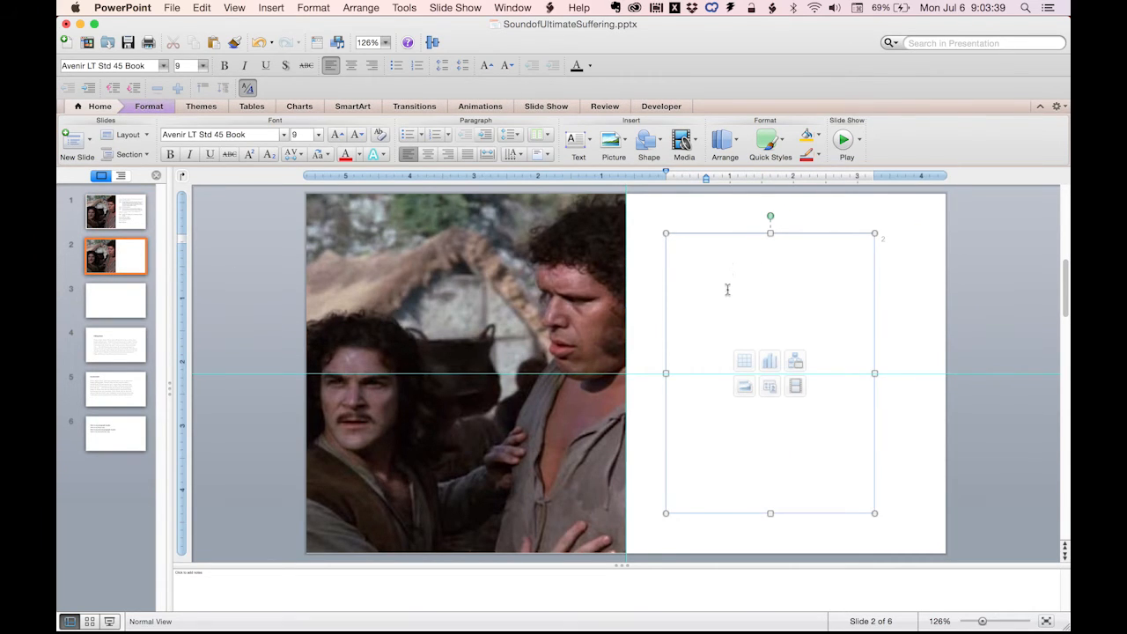
drag(622, 565, 622, 619)
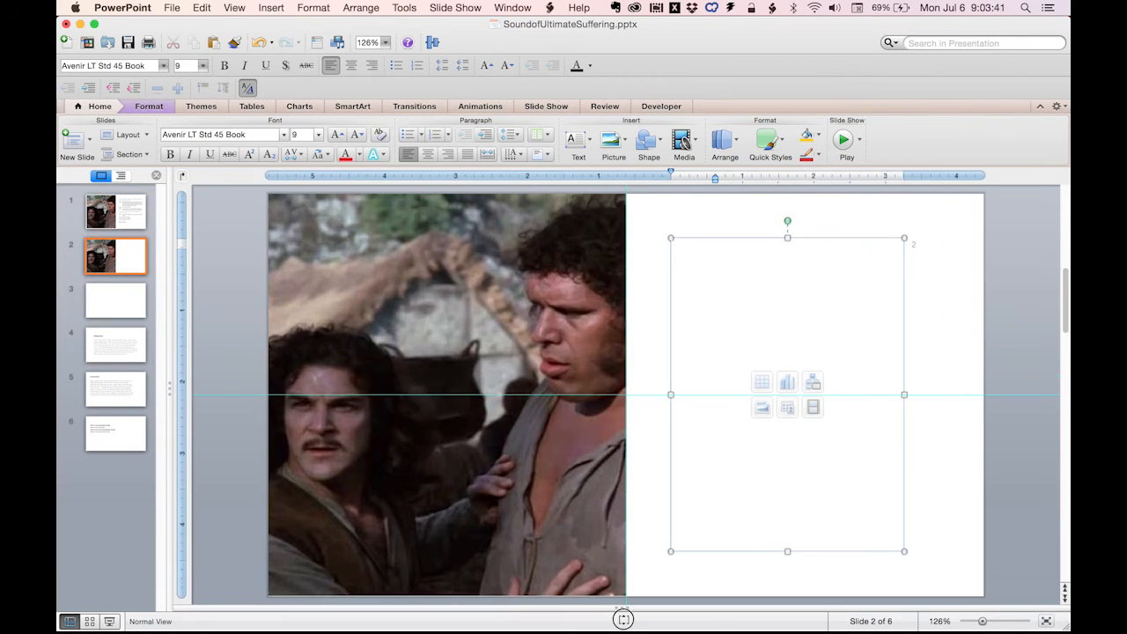
click(203, 8)
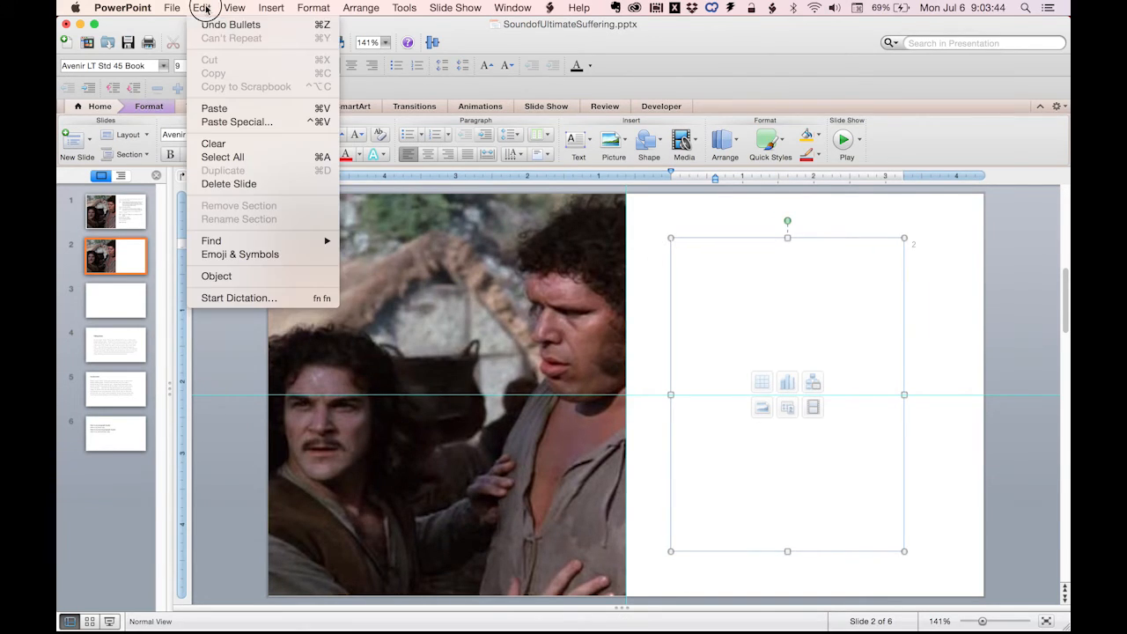
click(238, 122)
click(528, 440)
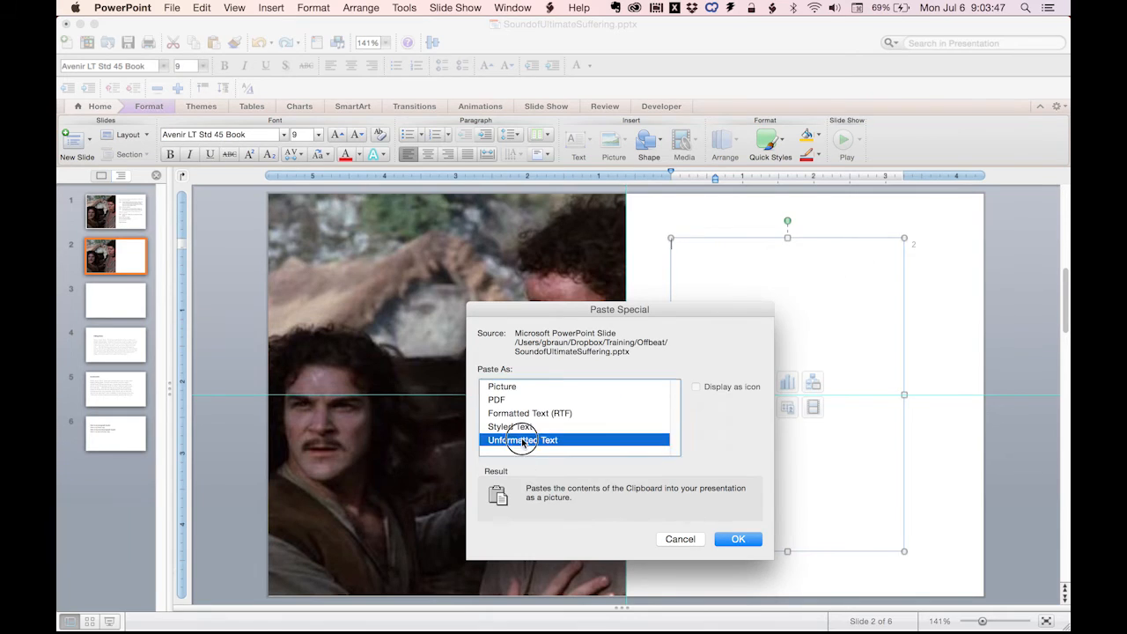
key(super+v)
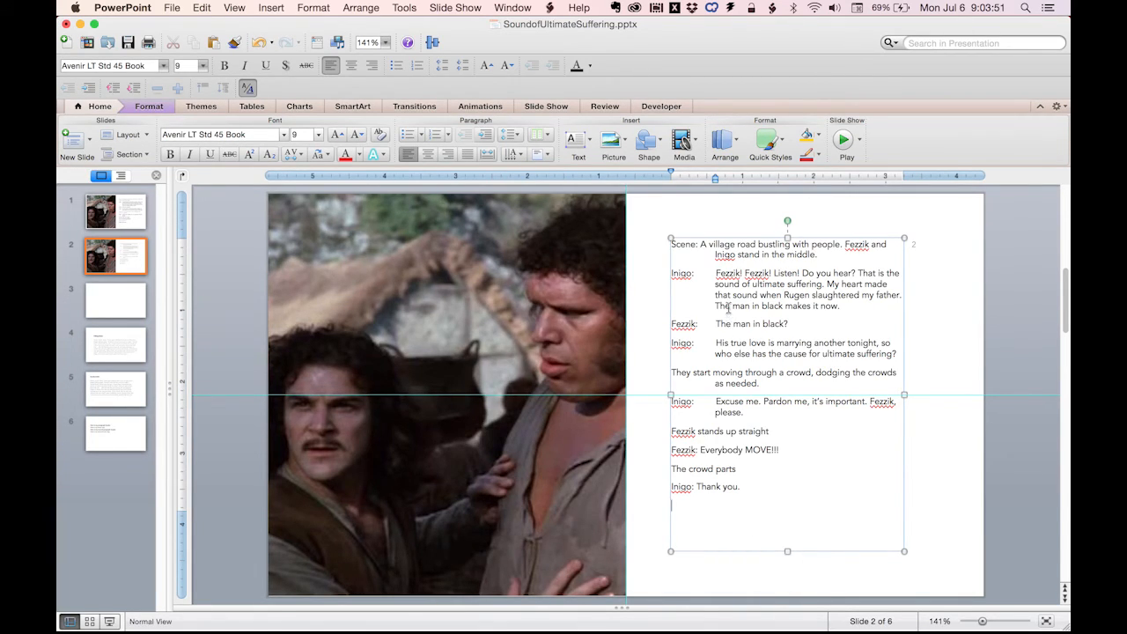
Increase the indent level of the four stage-direction lines on slide 2 by one and play the slide show from that slide.
drag(821, 255, 660, 241)
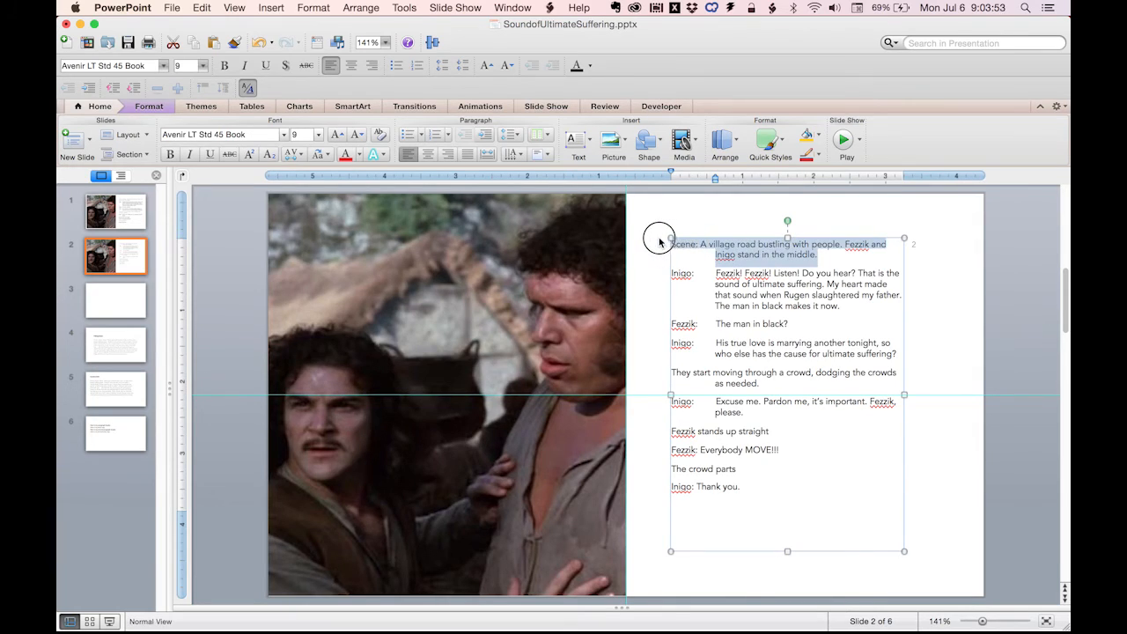
click(486, 135)
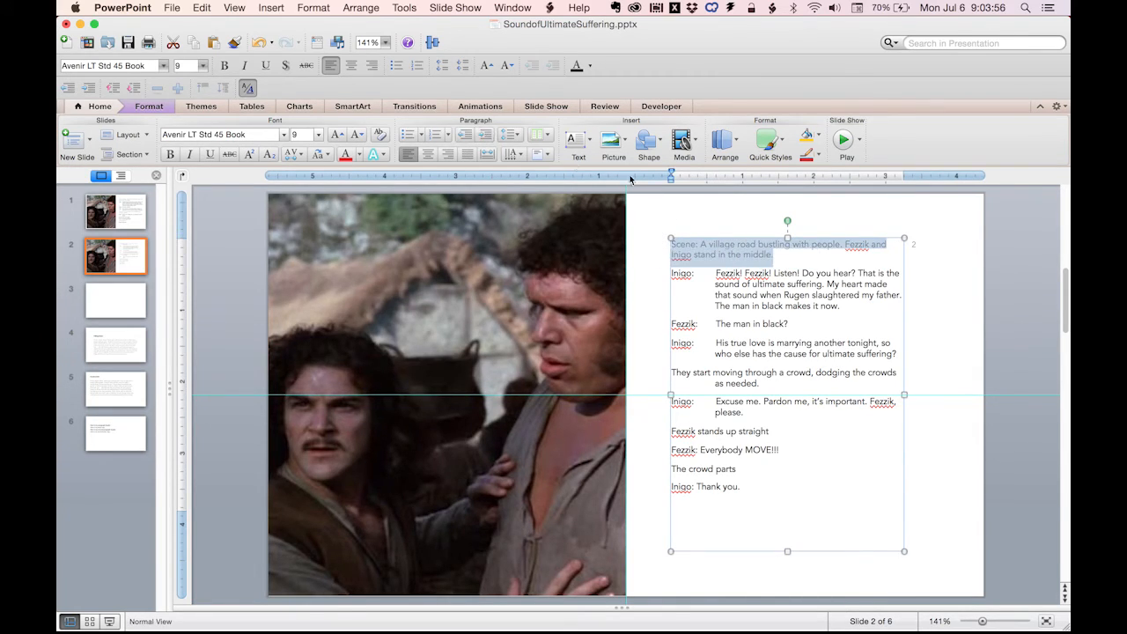
triple_click(763, 375)
click(491, 137)
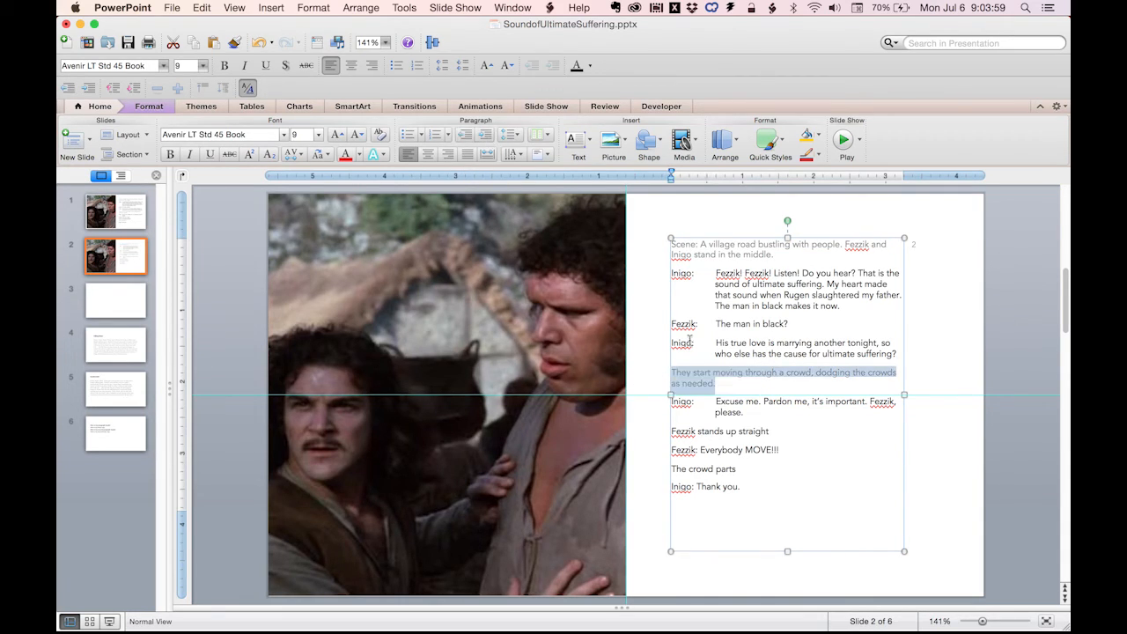
triple_click(756, 431)
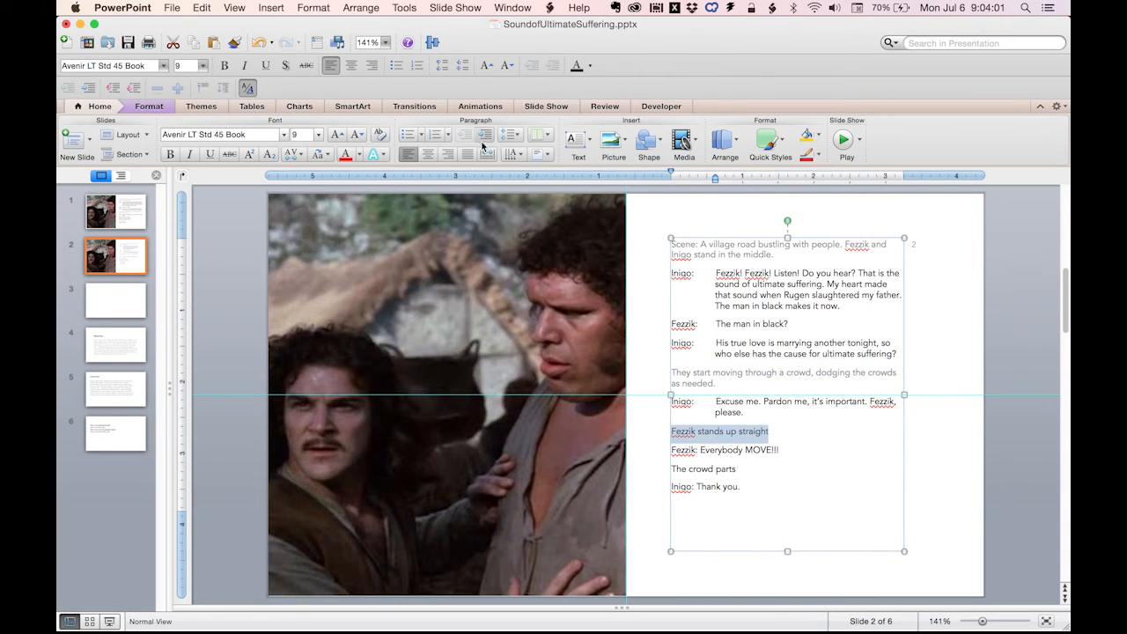
click(710, 469)
double_click(710, 469)
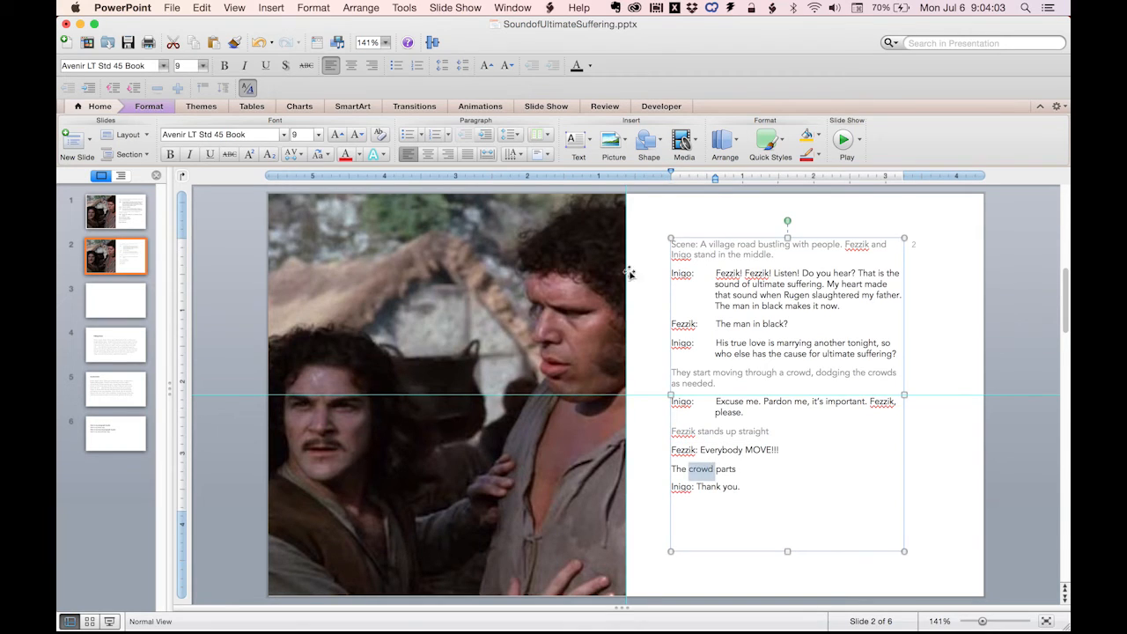
click(483, 137)
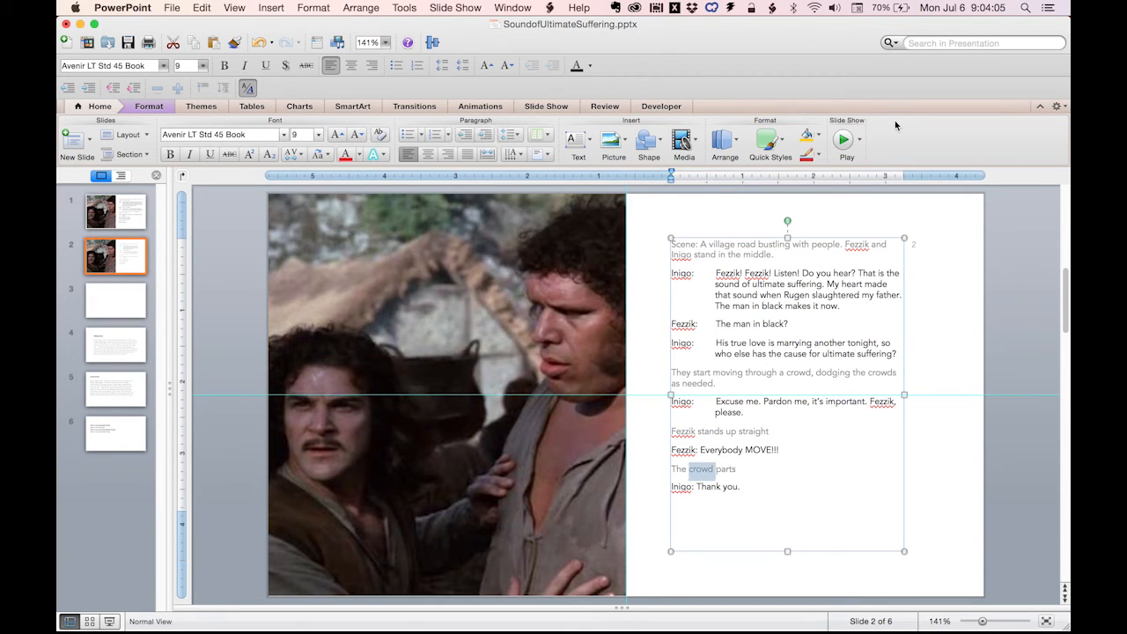
click(843, 139)
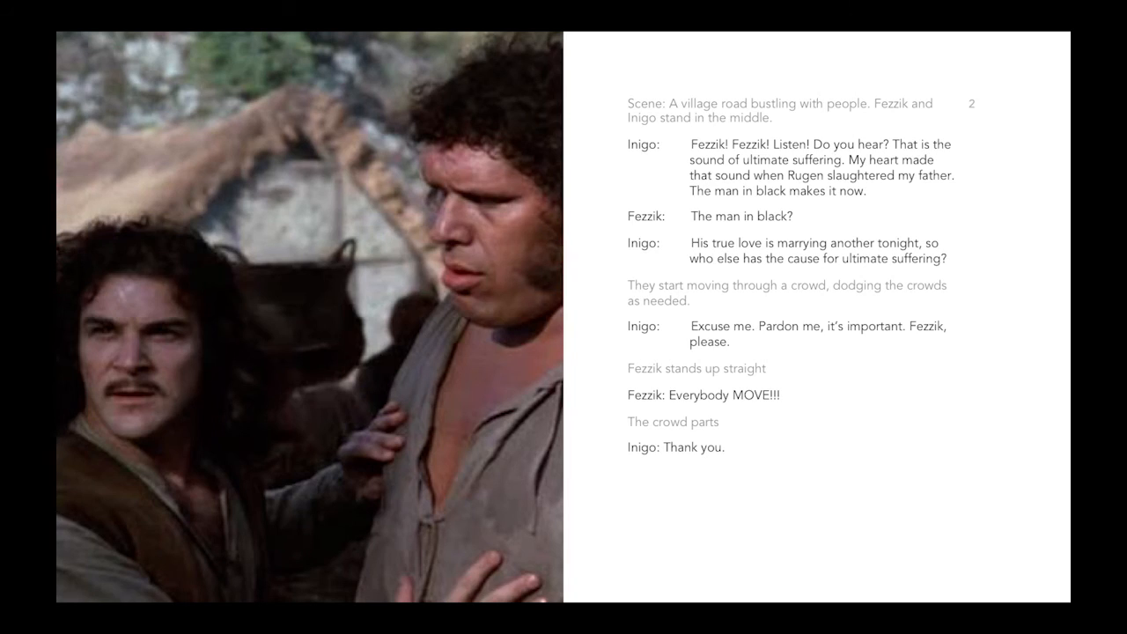